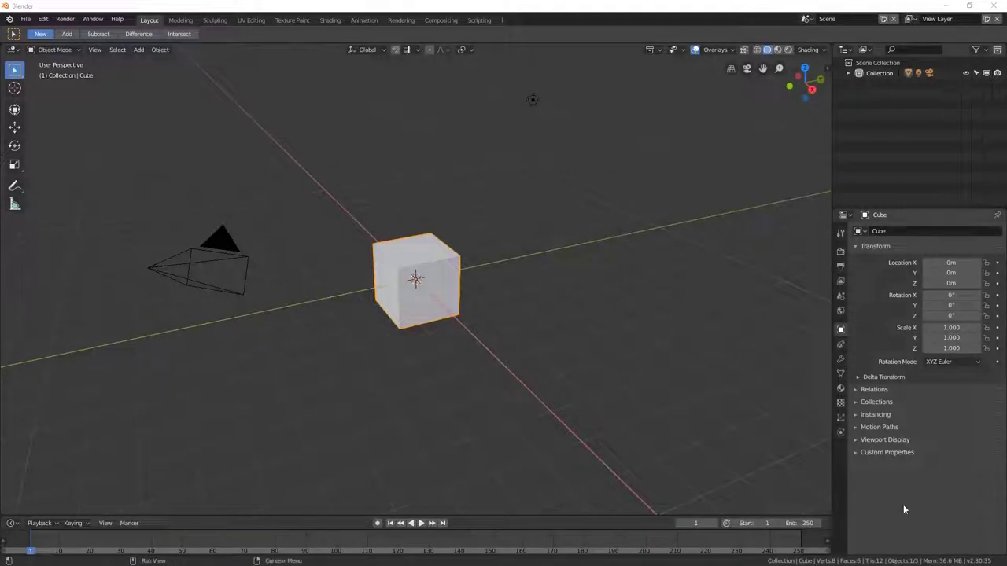
Move the camera closer to the cube, to about X 6.99, Y -4.28, Z 5.55 m
click(896, 524)
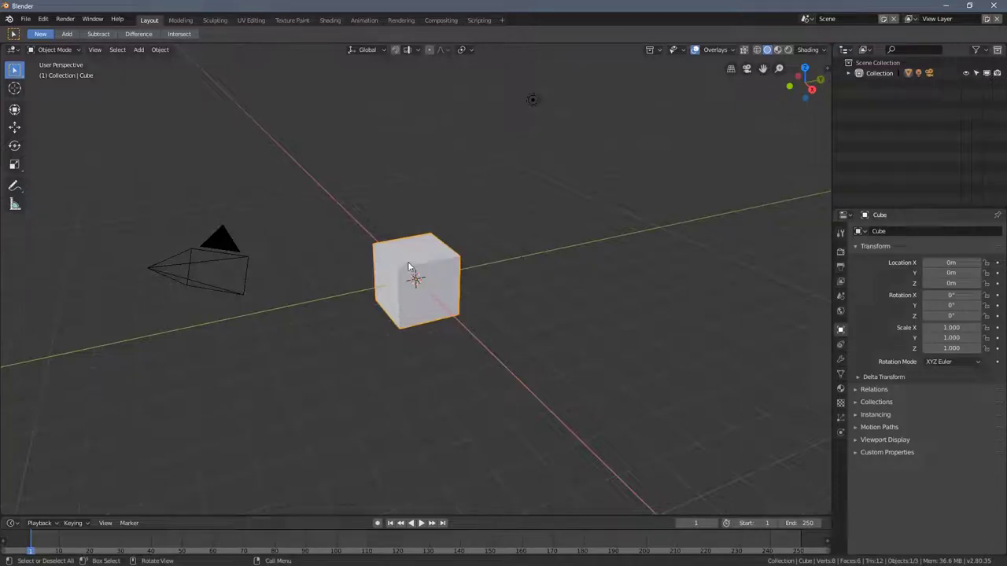
middle_drag(501, 288, 220, 250)
click(247, 246)
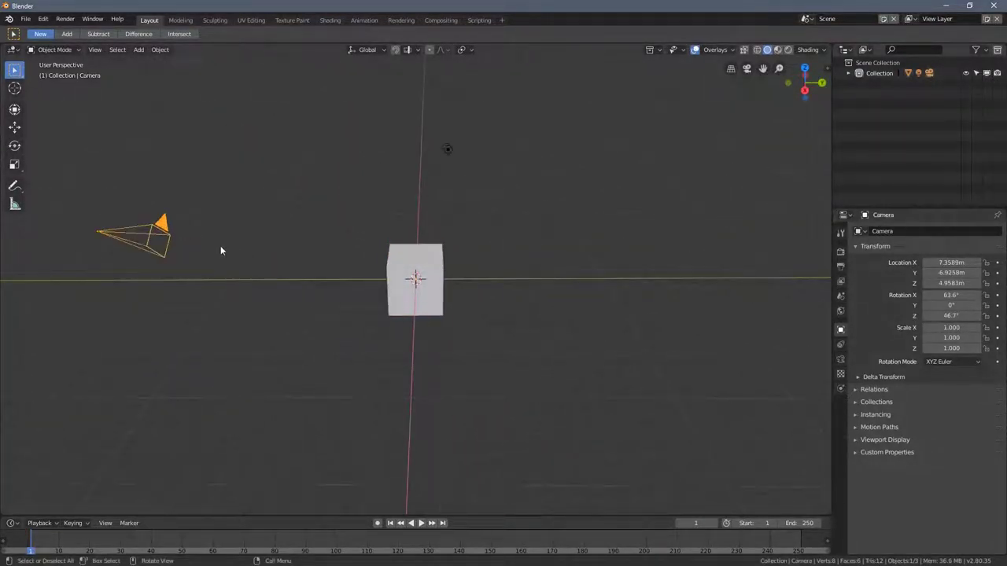
key(g)
click(202, 247)
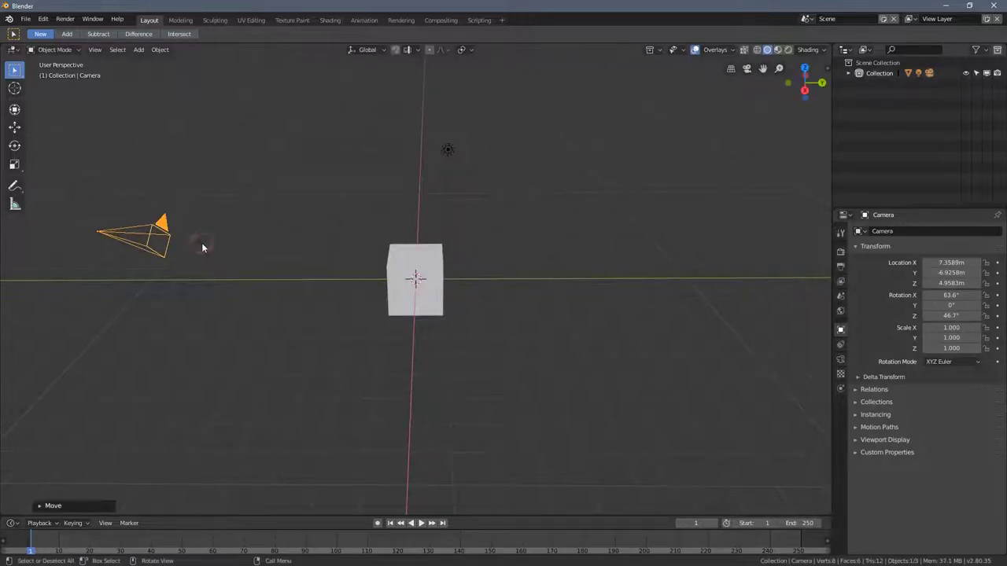
key(g)
click(317, 210)
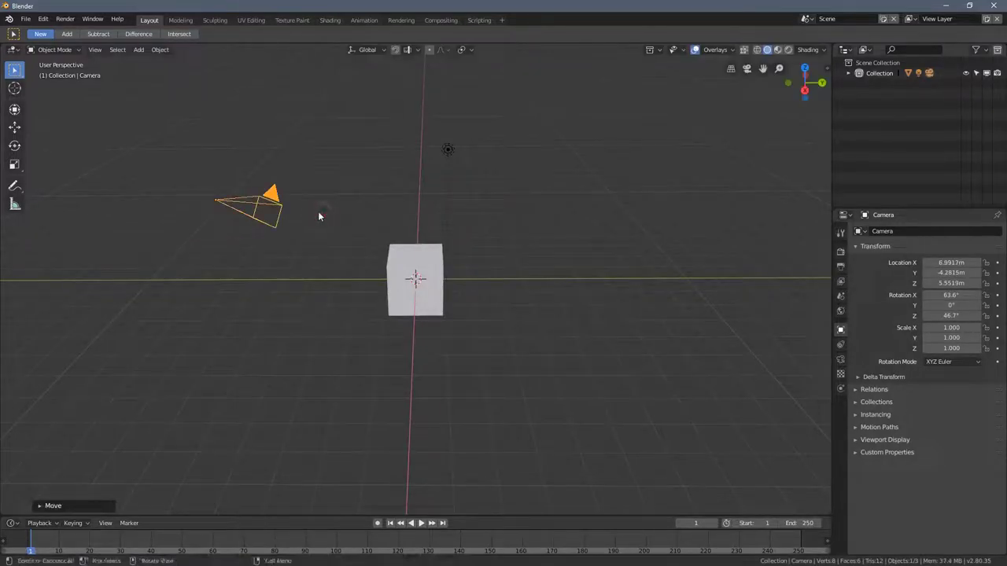
Delete the camera and the light from the scene
key(x)
click(318, 210)
click(449, 148)
middle_drag(469, 161, 435, 255)
key(x)
click(456, 179)
Duplicate the cube and position the copy at about X -0.89, Y -2.76, Z 2.25 m
scroll(433, 233, down, 1)
click(415, 244)
key(g)
right_click(449, 267)
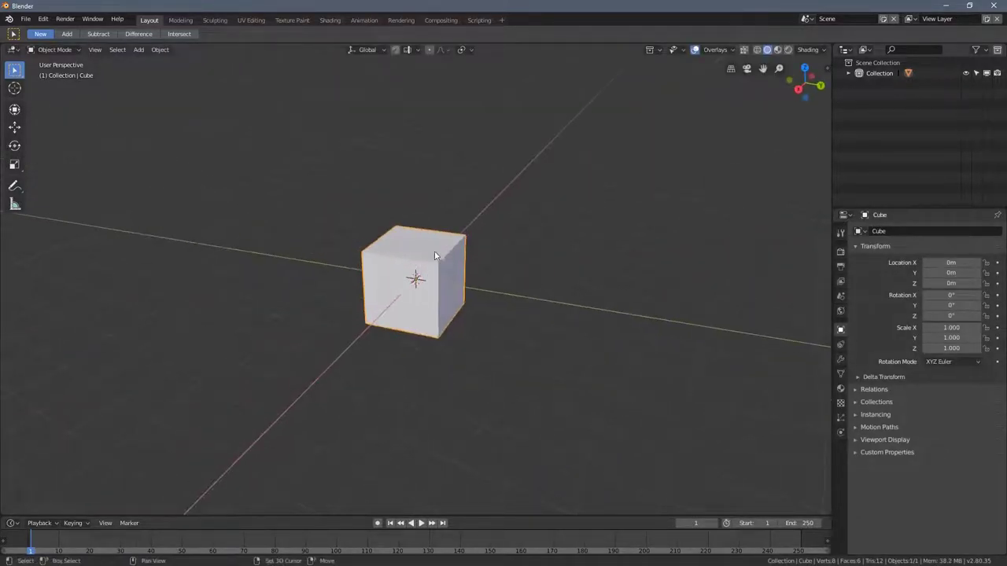
key(shift+d)
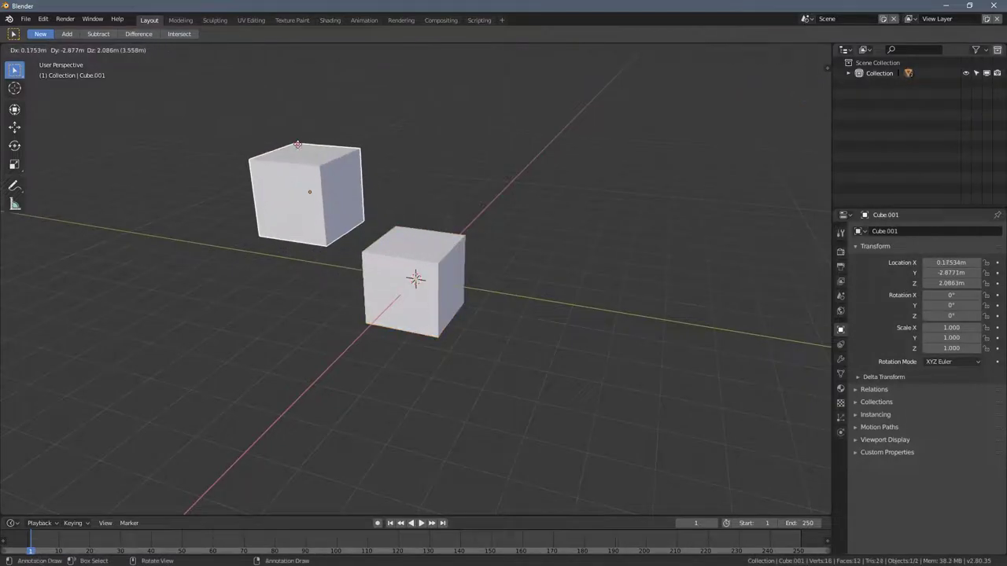
click(297, 144)
middle_drag(351, 236, 473, 228)
key(g)
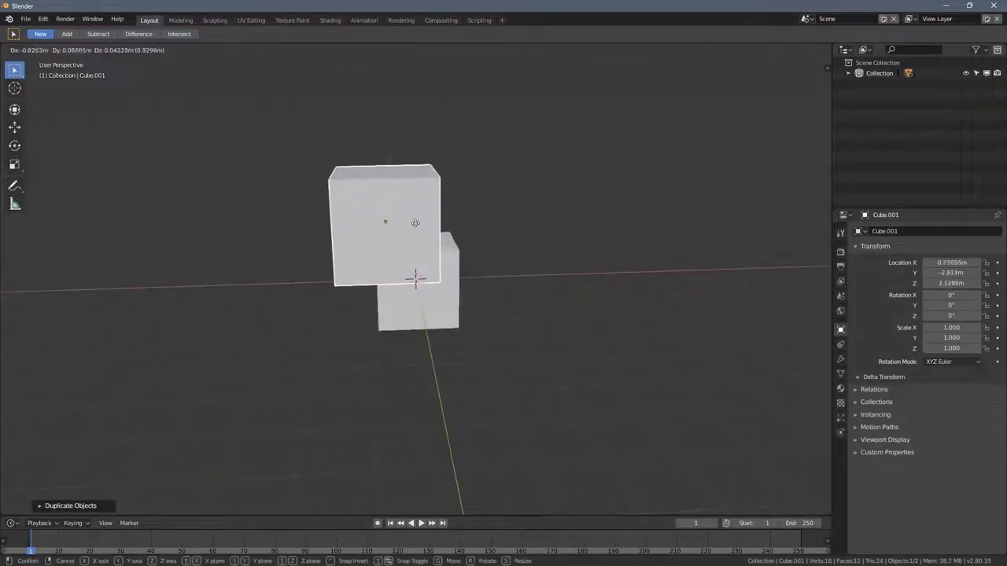
click(430, 257)
Make four further cube duplicates, spreading them in a loose ring just above the original cube
scroll(430, 257, down, 3)
middle_drag(431, 257, 482, 246)
key(shift+d)
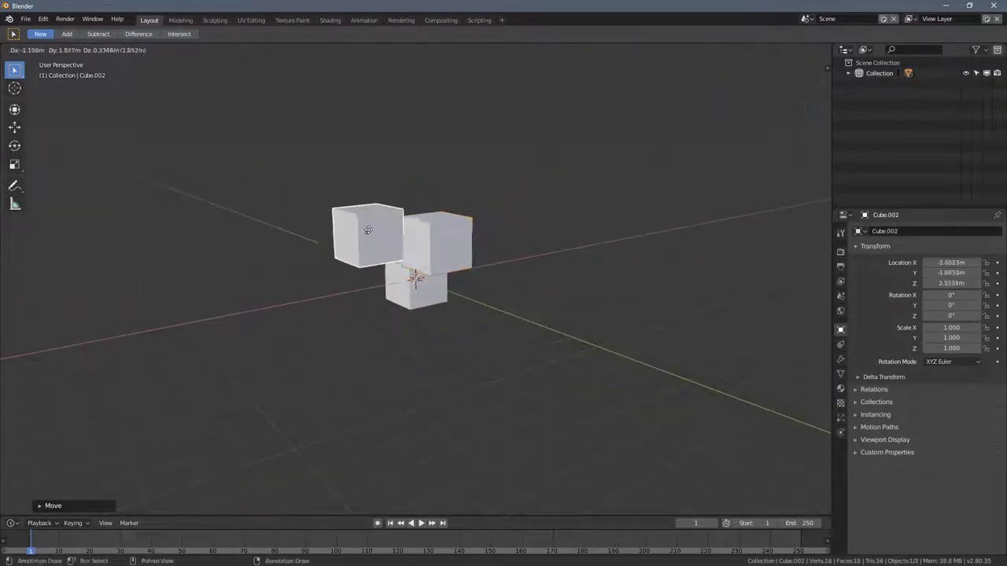
click(375, 229)
middle_drag(375, 229, 487, 215)
key(shift+d)
click(425, 236)
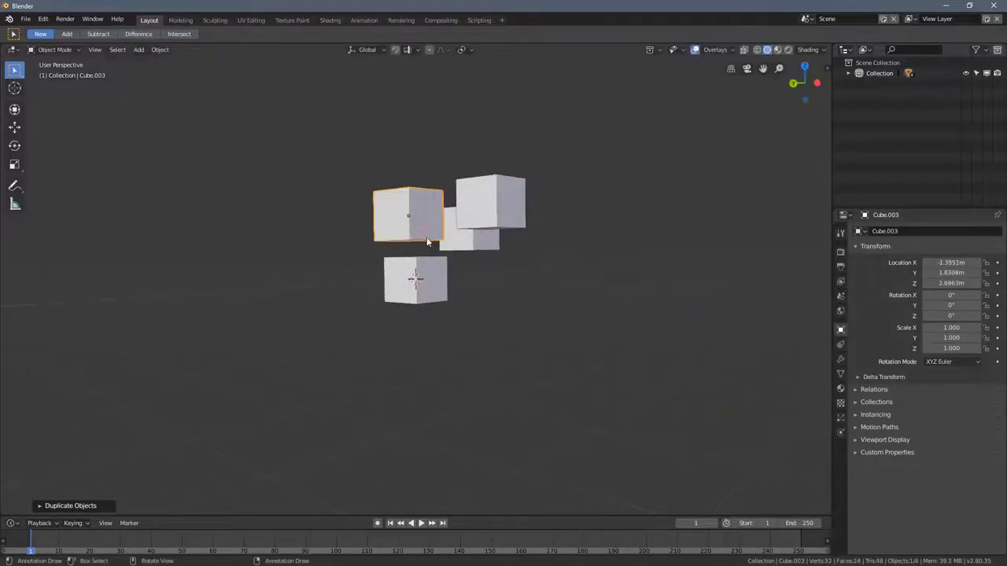
middle_drag(425, 236, 506, 251)
key(shift+d)
click(445, 275)
middle_drag(446, 274, 509, 268)
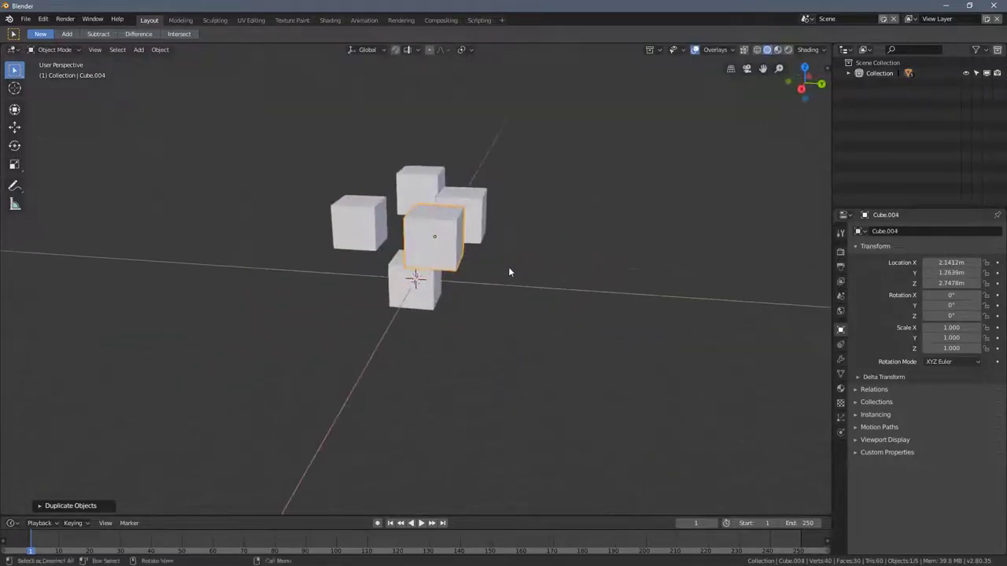
key(shift+d)
click(391, 239)
shift+middle_drag(391, 239, 395, 327)
Duplicate five more cubes to form a higher layer at roughly 5.5 to 6.5 m above the grid
key(shift+d)
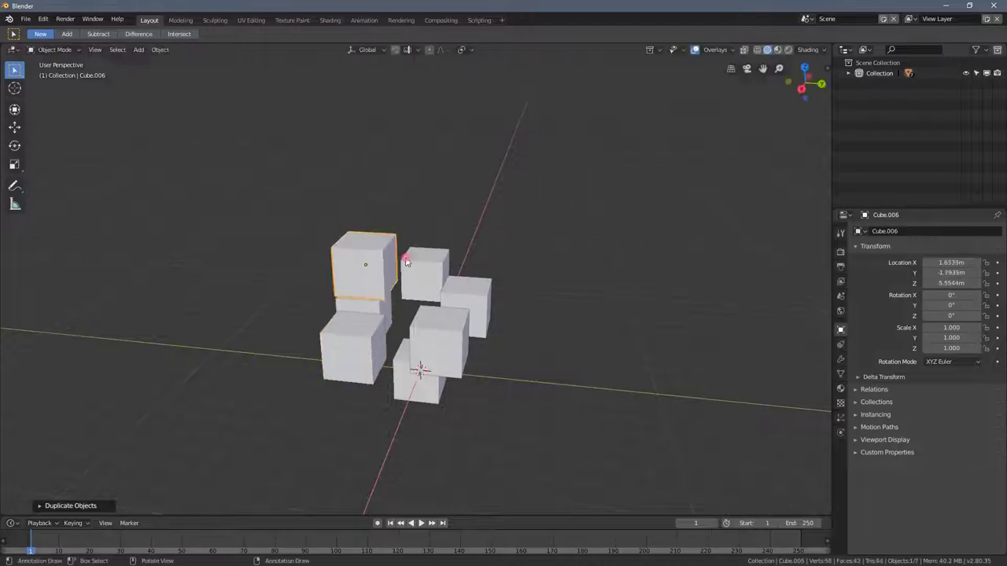
click(402, 260)
middle_drag(402, 259, 344, 259)
key(shift+d)
click(438, 224)
middle_drag(438, 223, 449, 247)
key(shift+d)
click(531, 267)
mouse_move(494, 285)
middle_down()
mouse_move(564, 318)
mouse_move(511, 289)
middle_up()
key(shift+d)
click(587, 339)
key(shift+d)
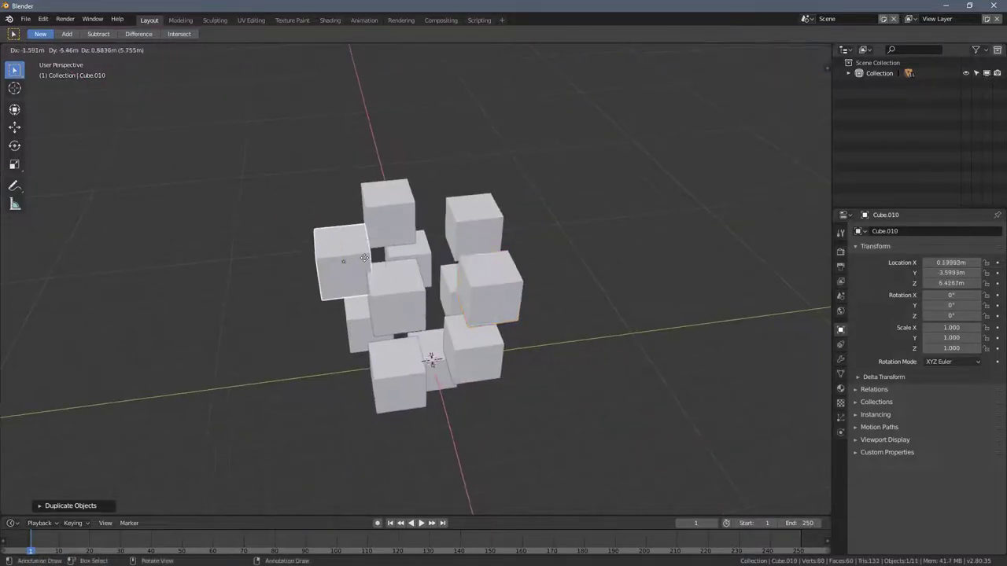
click(386, 280)
middle_drag(387, 281, 389, 240)
Add two more cube copies, at about Y -5.39, Z 3.46 m and about X -2.62, Y -4.62, Z 1.11 m
key(shift+d)
click(353, 325)
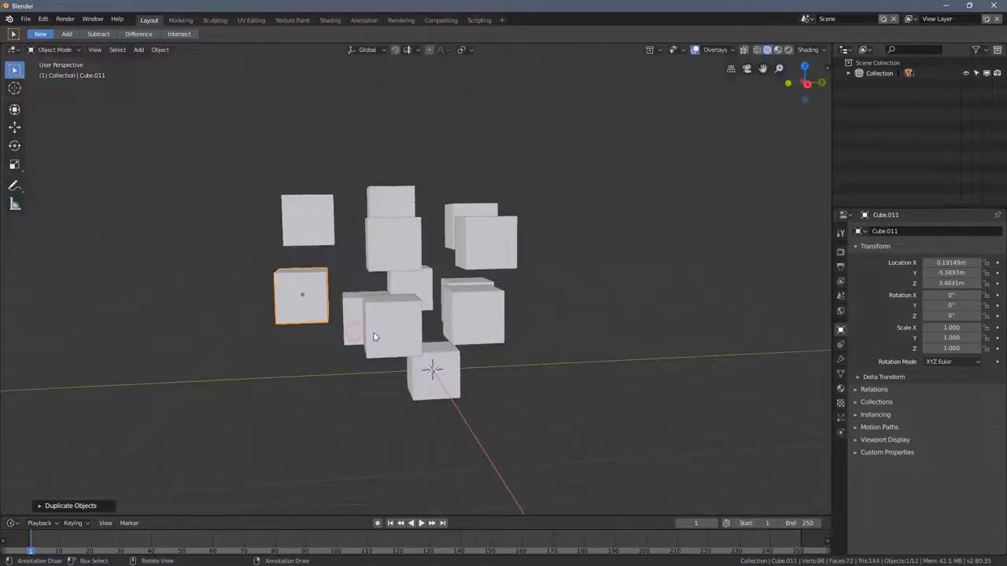
middle_drag(352, 325, 487, 315)
key(shift+d)
click(439, 368)
middle_drag(439, 368, 523, 407)
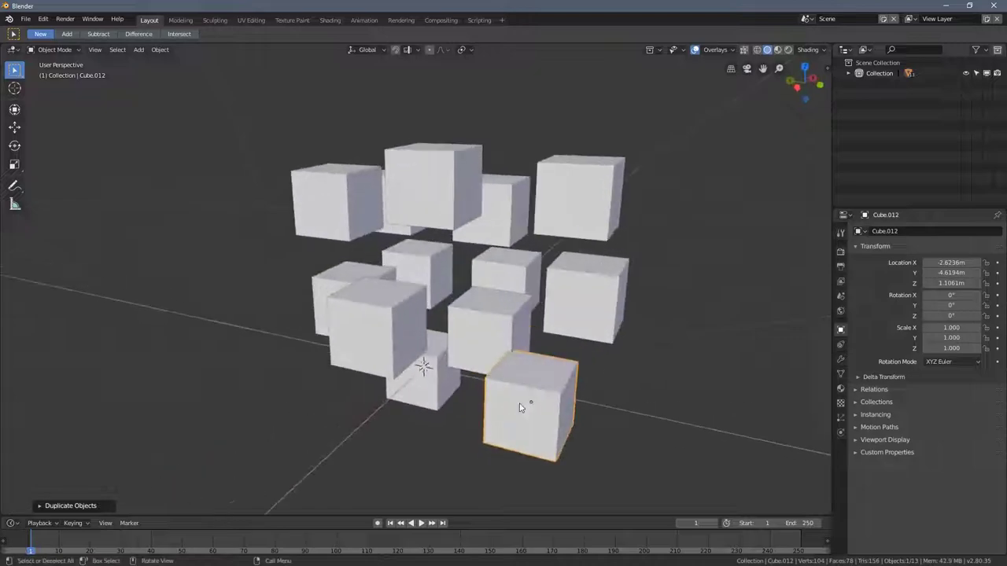
Select all the cubes and set the pivot point to Individual Origins
middle_drag(556, 373, 584, 359)
shift+middle_drag(555, 323, 460, 277)
scroll(462, 298, up, 2)
key(a)
click(463, 49)
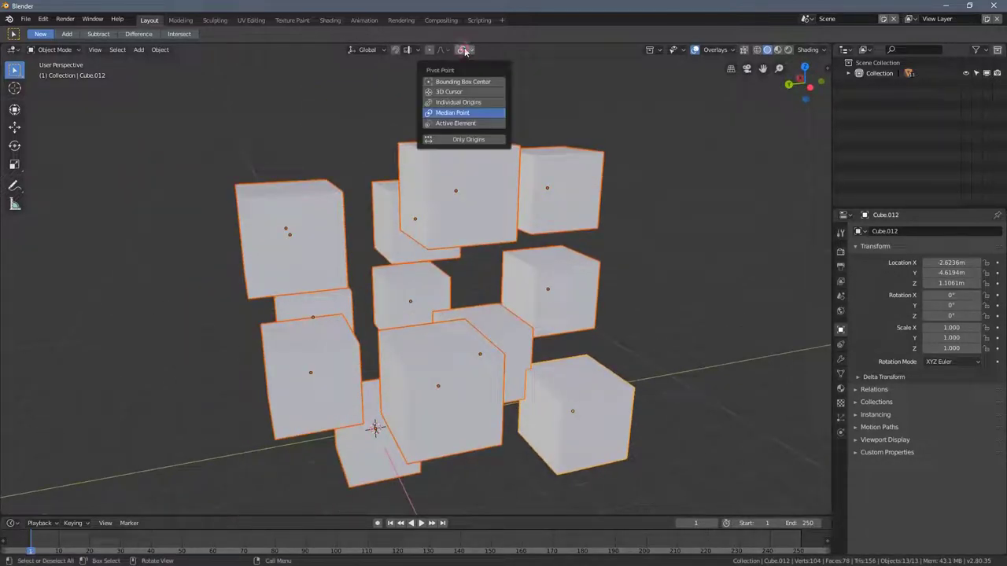
click(473, 104)
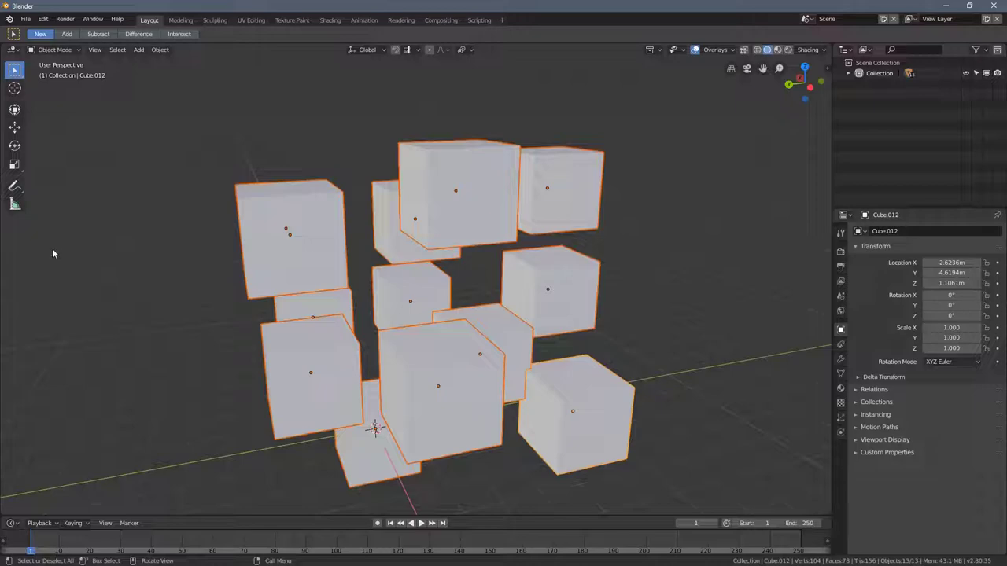
Scale all the cubes up to about 1.325 about their own origins, and return to the Select tool
click(17, 167)
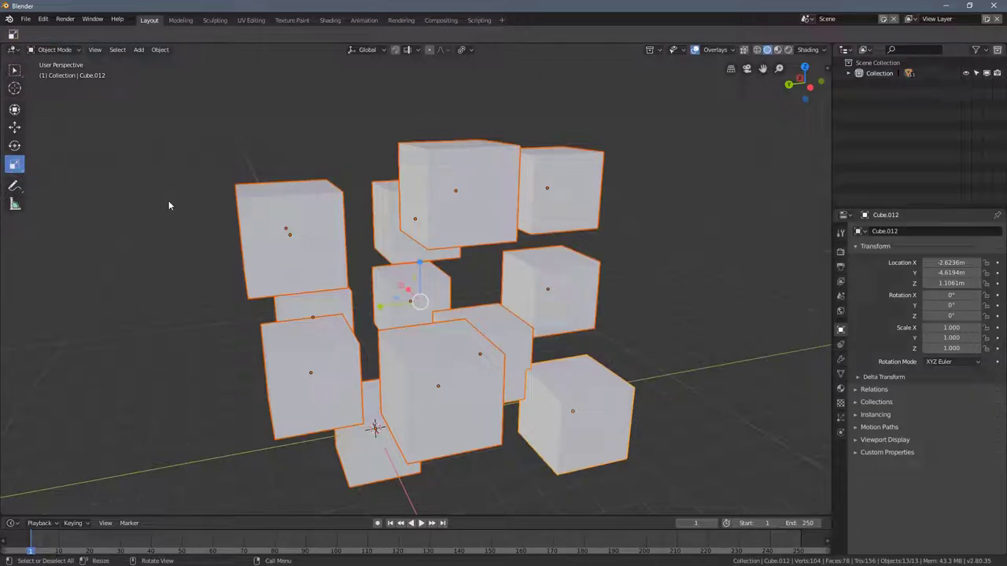
key(s)
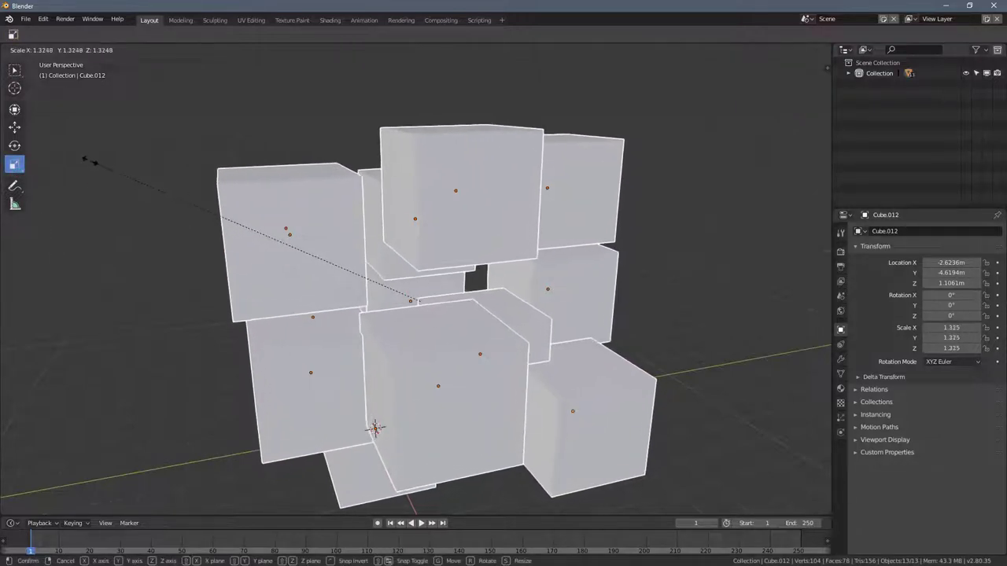
click(90, 157)
click(21, 77)
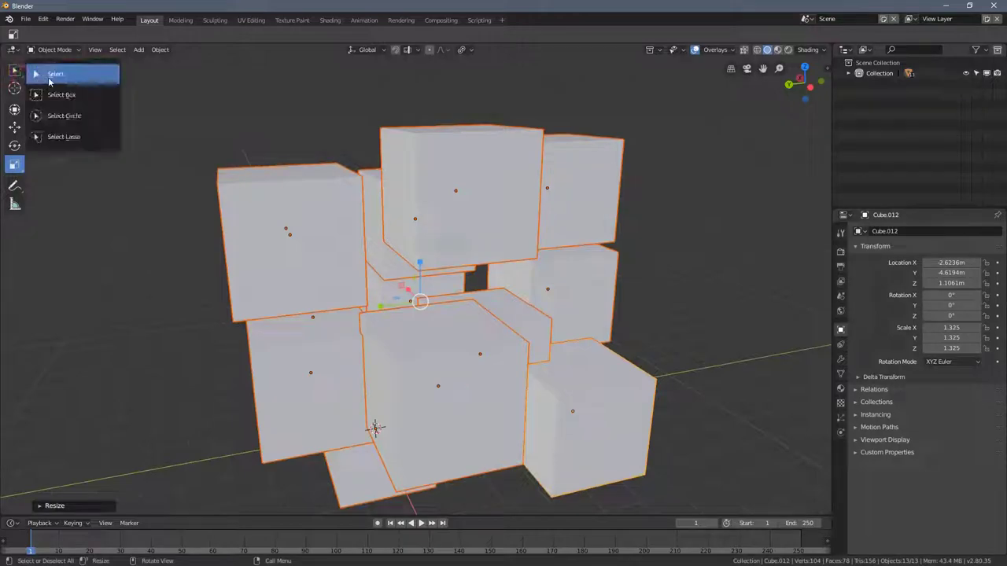
click(50, 75)
Select the cube in the middle of the cluster and examine how the surrounding cubes obstruct it
click(281, 183)
middle_drag(373, 241, 420, 180)
click(397, 265)
scroll(462, 216, up, 3)
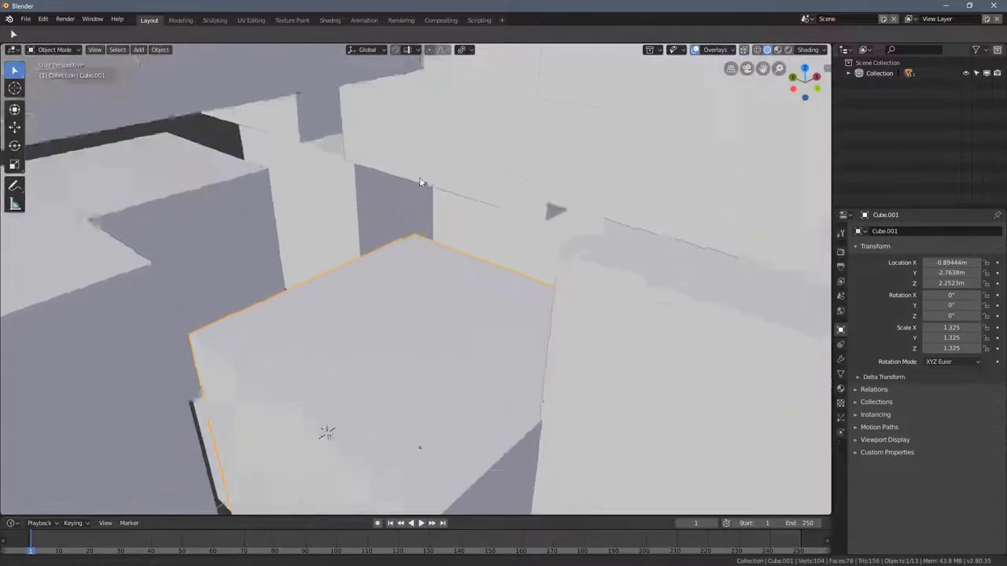
scroll(420, 180, down, 5)
middle_drag(281, 210, 317, 184)
scroll(406, 231, up, 1)
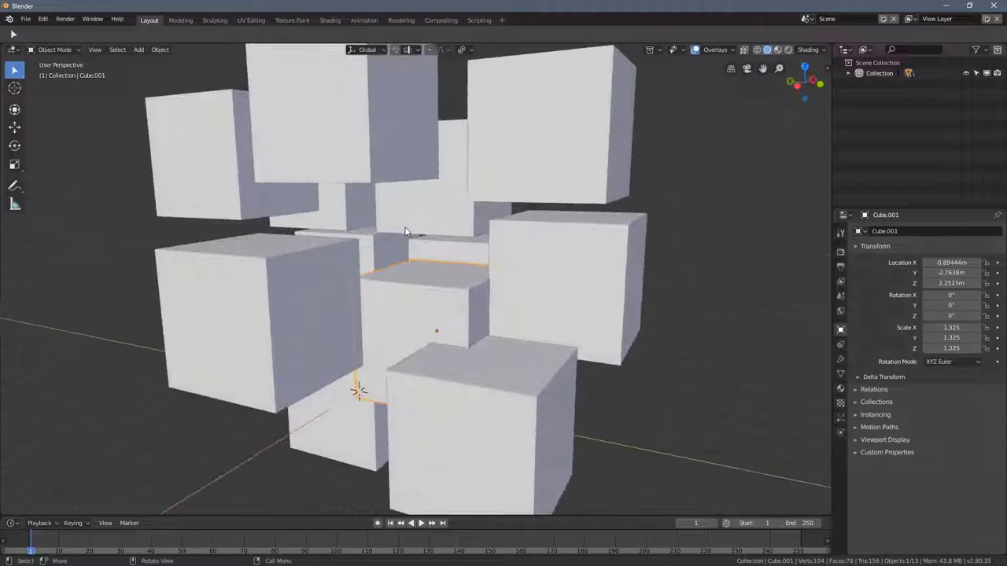
scroll(461, 253, down, 3)
middle_drag(461, 253, 399, 312)
Hide the lowest front cube, the mid-level cube beside it and the two nearest upper cubes
click(421, 391)
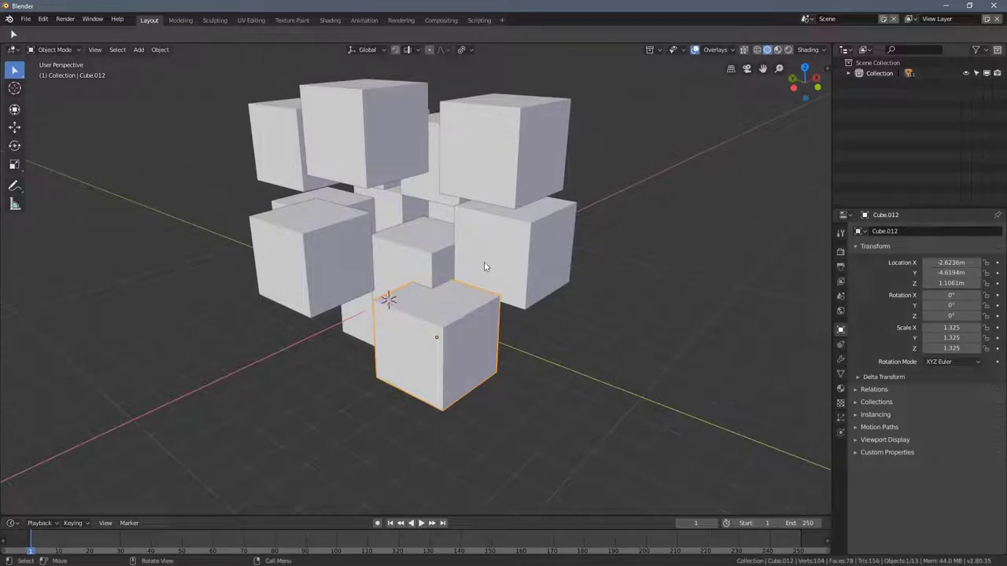
key(Delete)
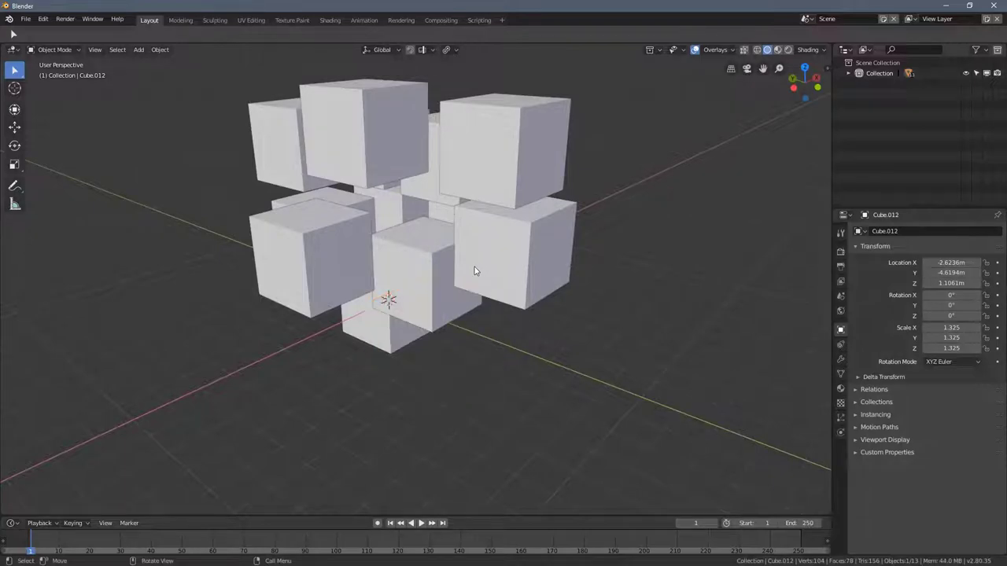
click(516, 264)
key(Delete)
click(476, 148)
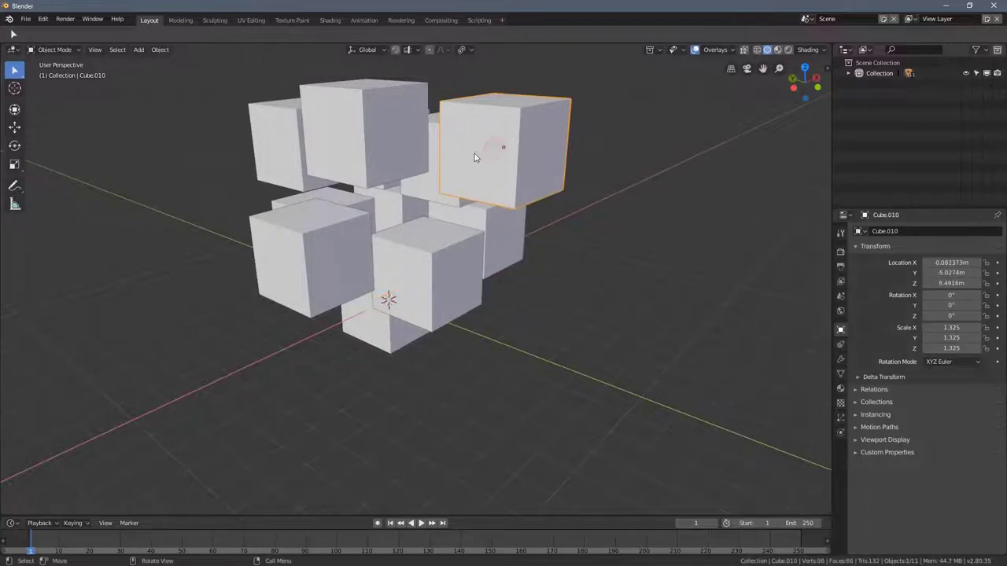
key(Delete)
click(361, 154)
key(Delete)
Hide the two mid-level cubes and the two upper cubes on the far Y side of the cluster
click(308, 240)
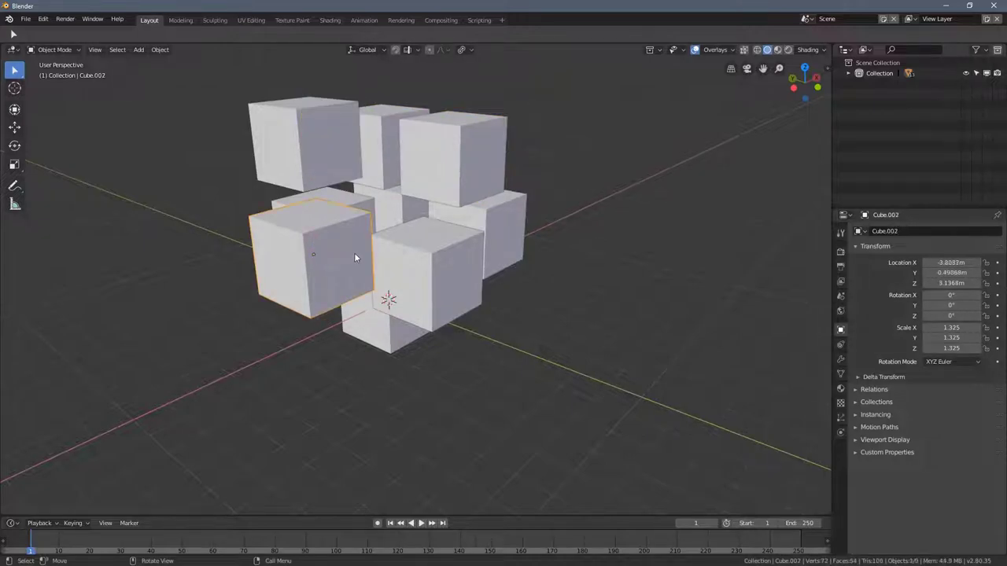
middle_drag(354, 253, 298, 254)
key(Delete)
click(308, 238)
key(Delete)
click(291, 155)
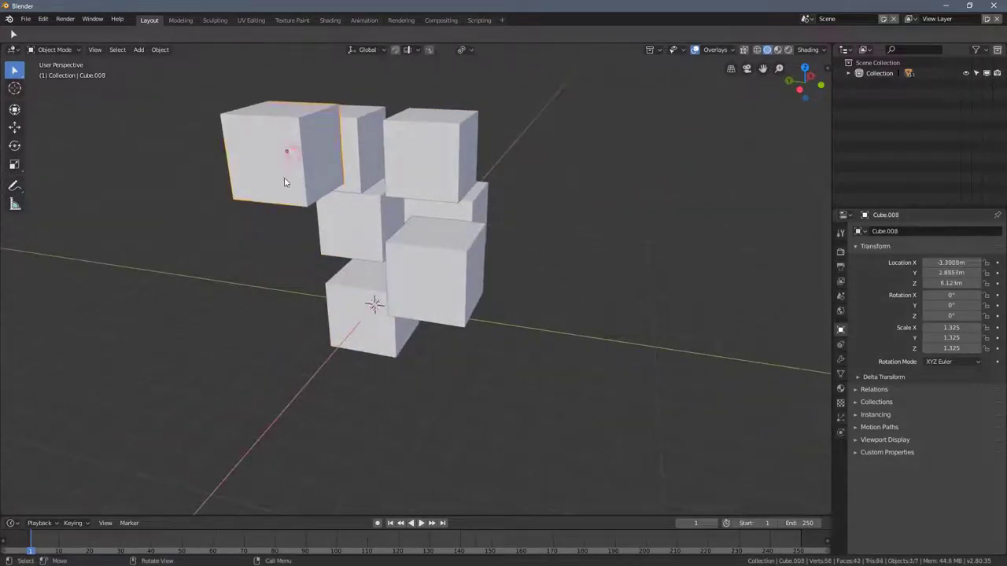
key(Delete)
click(349, 140)
key(Delete)
Hide the last upper cube, the two outer mid-level cubes and the original cube, leaving only the middle one
click(424, 157)
middle_drag(523, 205, 389, 225)
key(Delete)
click(512, 269)
middle_drag(534, 281, 472, 247)
key(Delete)
click(539, 225)
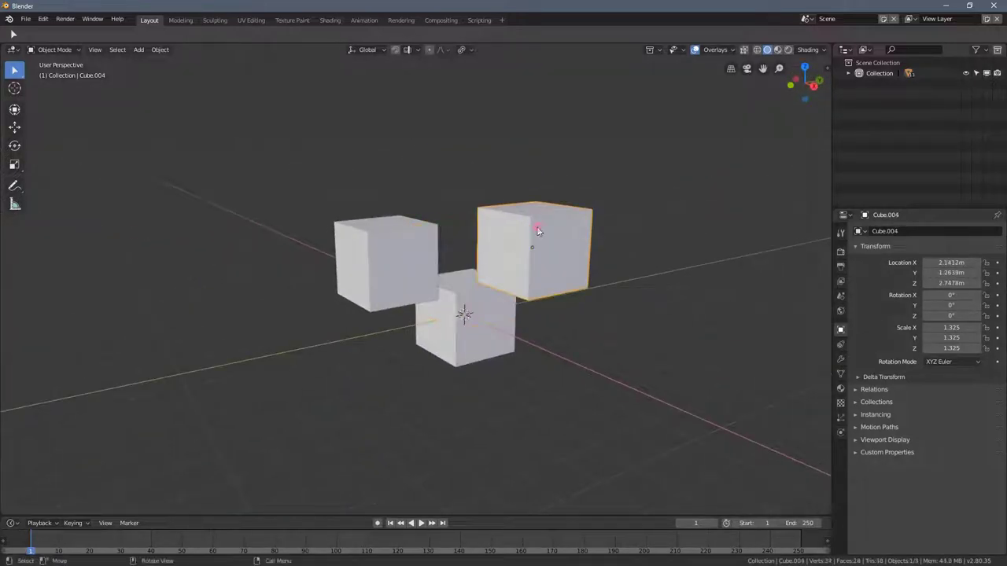
key(Delete)
click(484, 292)
key(Delete)
Select the isolated middle cube and stretch it along the X axis to a scale of about 3.37
middle_drag(403, 252, 465, 267)
scroll(465, 266, up, 2)
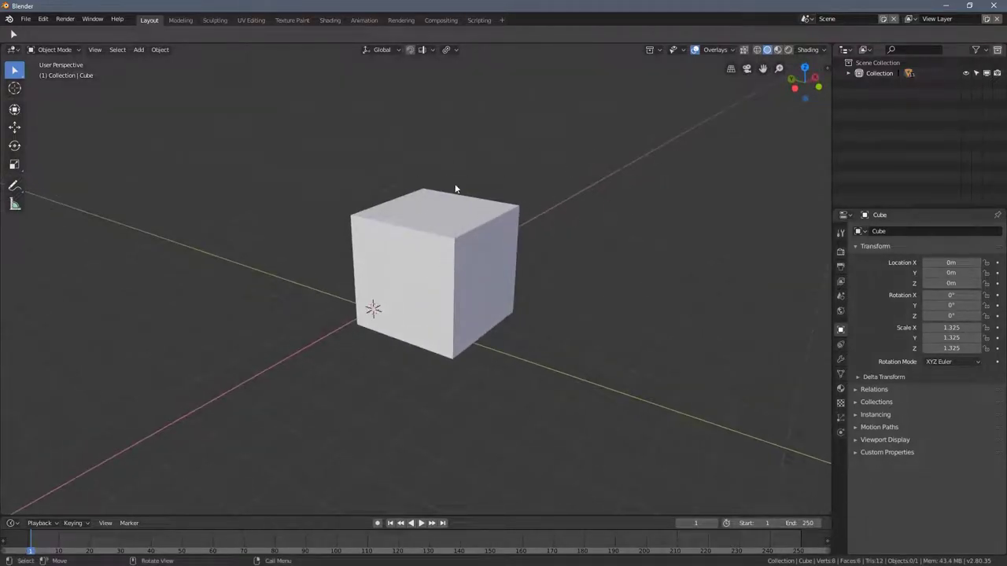
mouse_move(485, 177)
middle_down()
mouse_move(415, 175)
mouse_move(496, 181)
middle_up()
scroll(496, 180, down, 1)
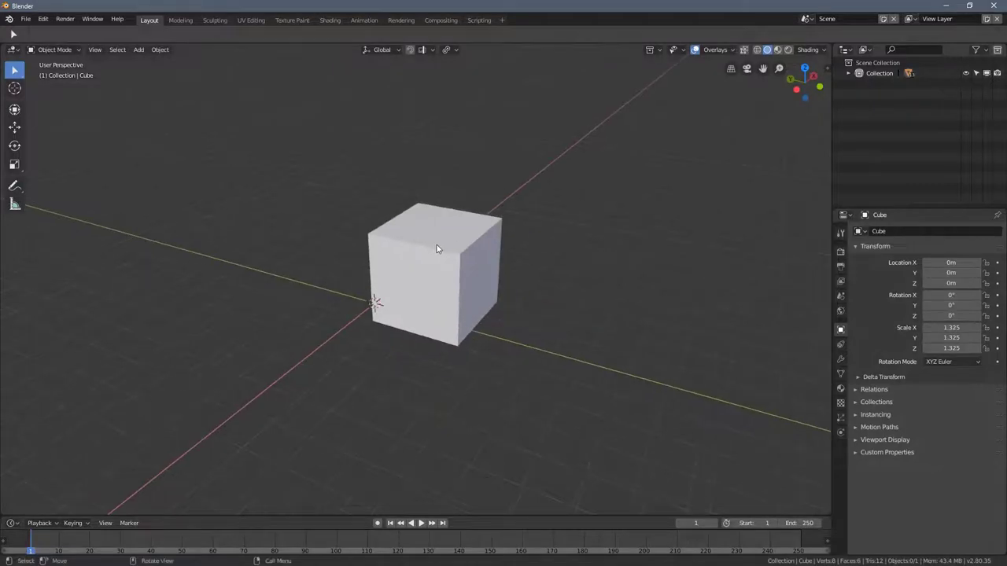
scroll(437, 245, up, 1)
click(442, 242)
click(15, 165)
middle_drag(460, 261, 412, 264)
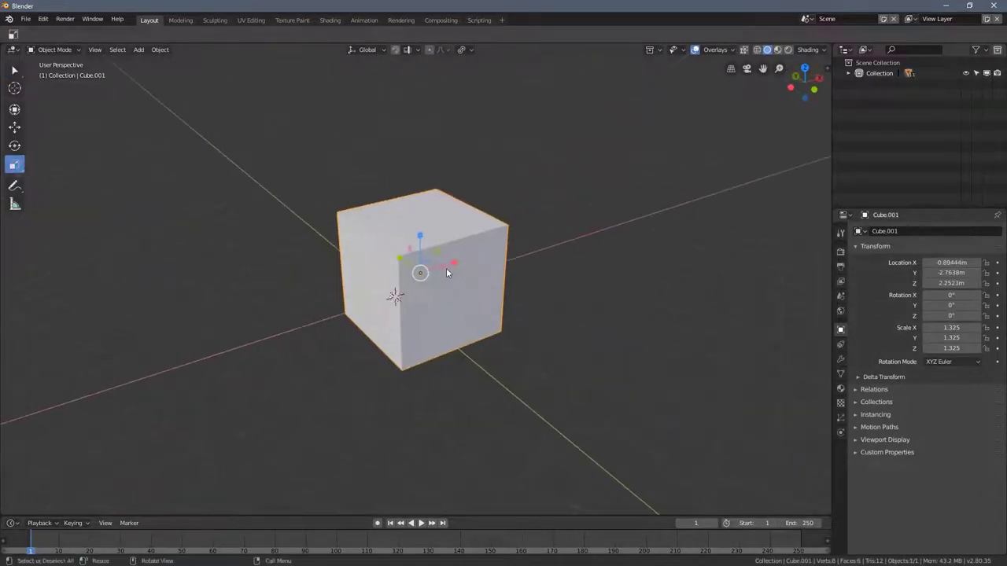
drag(449, 266, 504, 249)
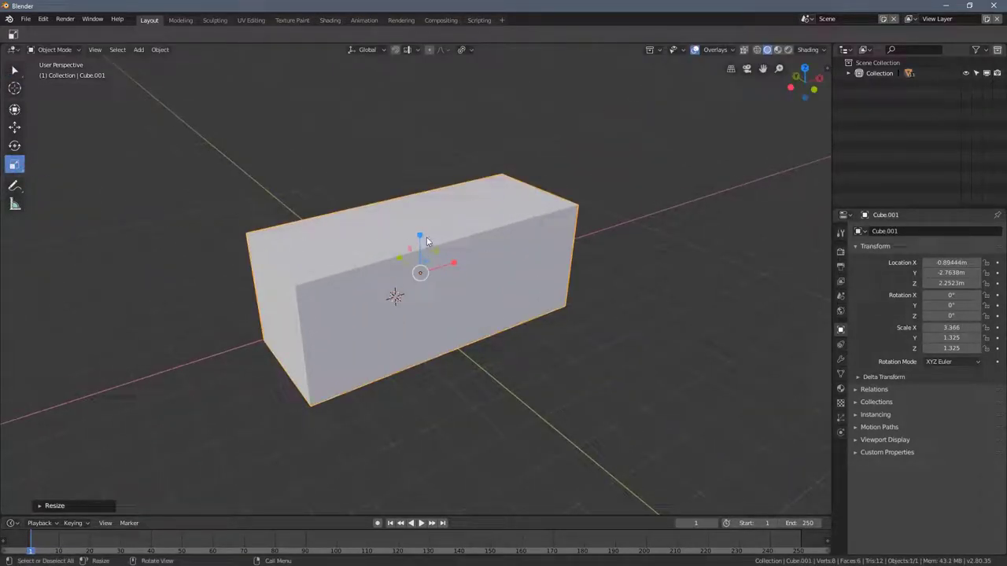
Shrink the stretched cube to about 0.56 along both Z and Y, and return to the Select tool
drag(426, 236, 419, 256)
middle_drag(420, 256, 401, 265)
drag(401, 264, 424, 272)
middle_drag(424, 272, 434, 228)
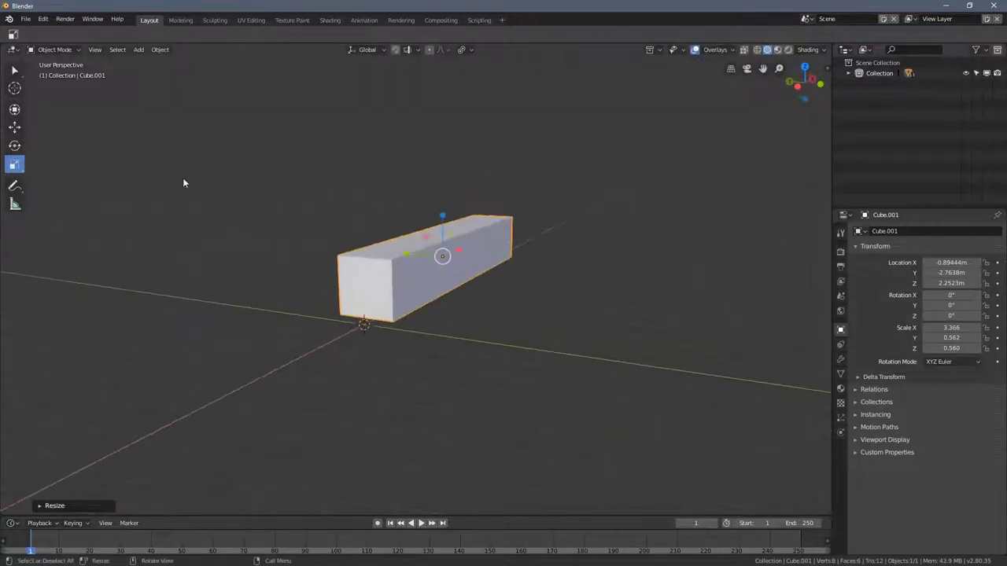
click(14, 71)
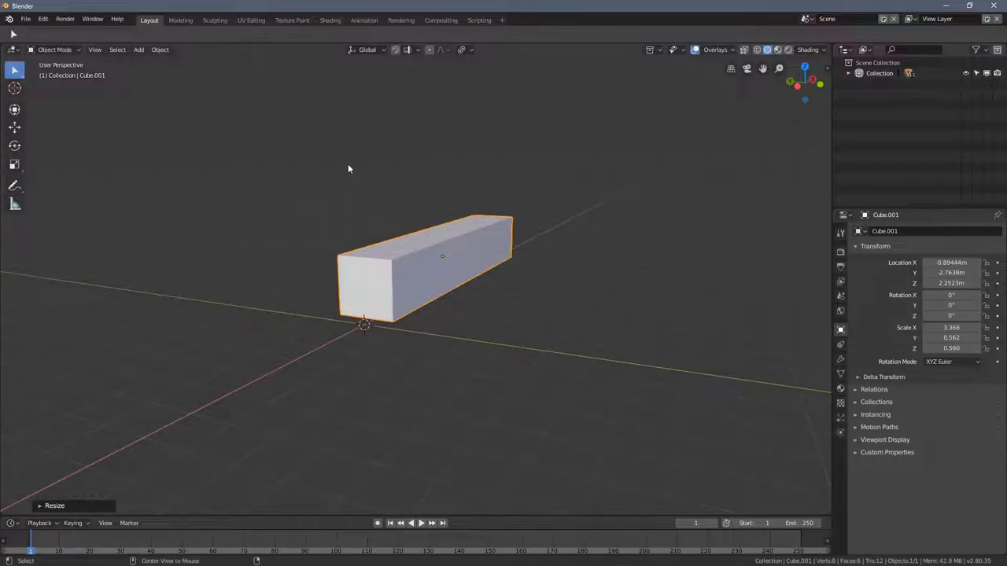
Reveal all the hidden cubes and clear the selection
key(alt+h)
middle_drag(531, 216, 490, 220)
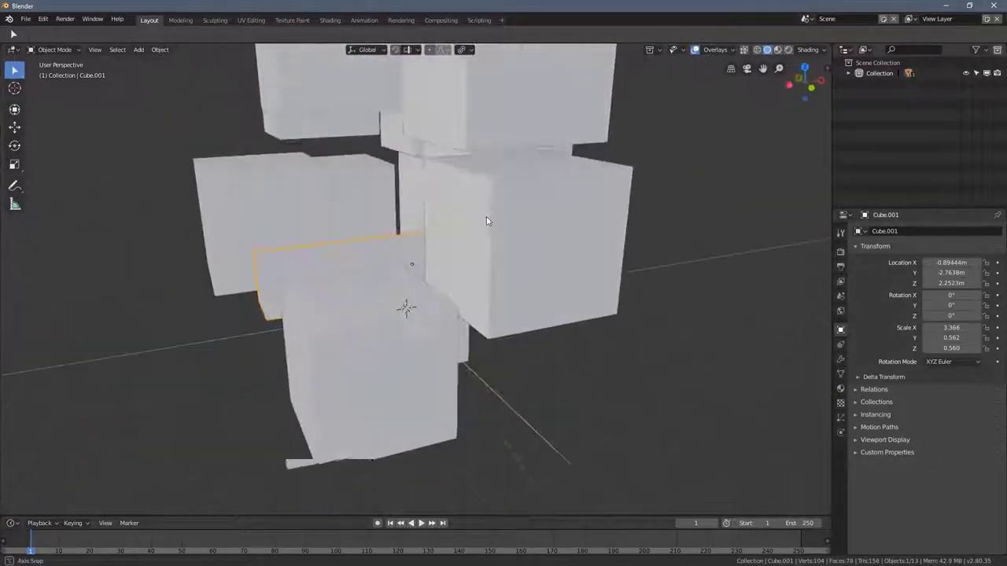
scroll(485, 220, down, 4)
middle_drag(431, 229, 470, 222)
click(583, 180)
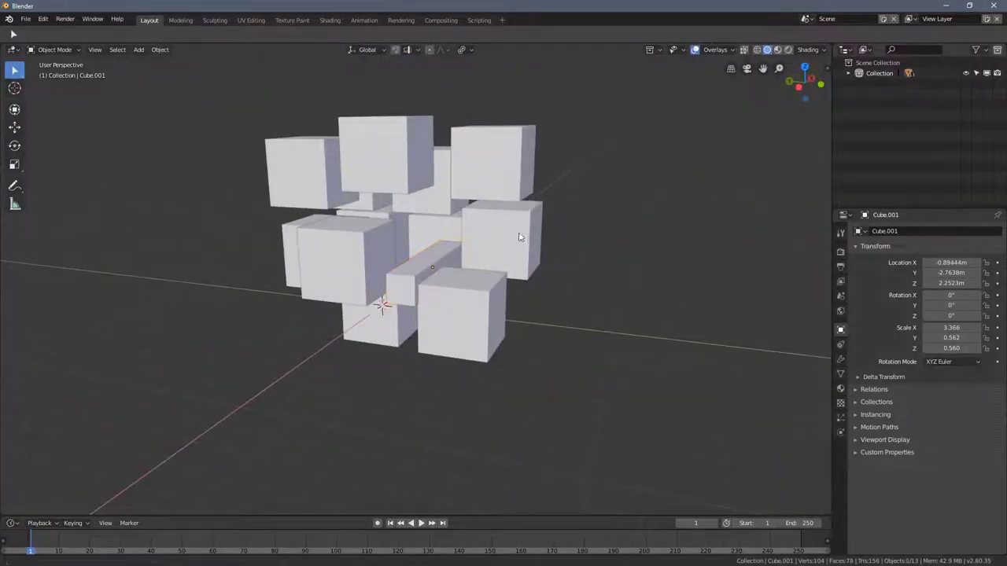
Move the stretched cube up along Z to about 2.75 m and along X to about -1.53 m
scroll(521, 236, up, 2)
middle_drag(494, 255, 385, 294)
scroll(490, 261, up, 2)
scroll(384, 294, up, 3)
scroll(384, 294, down, 5)
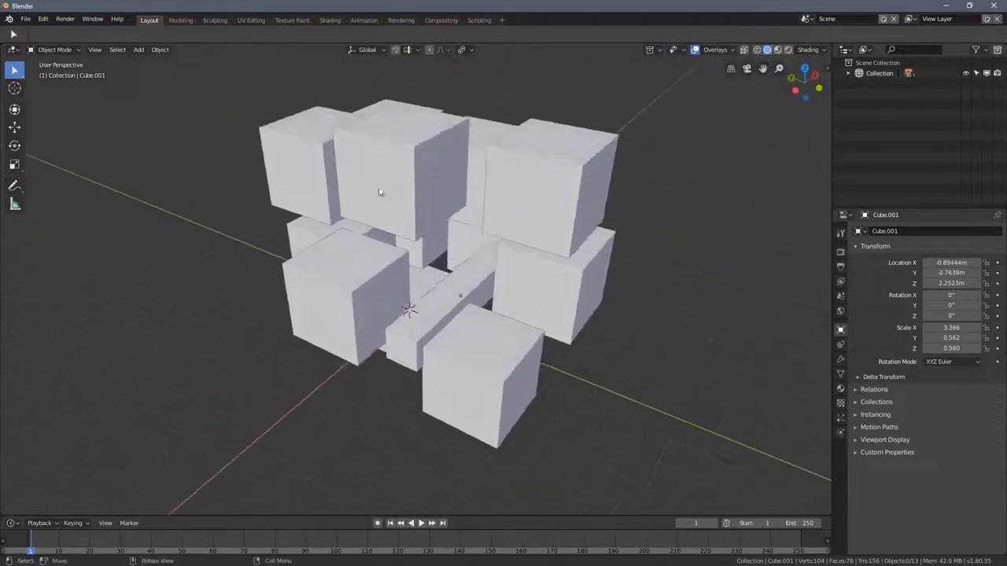
middle_drag(467, 285, 459, 283)
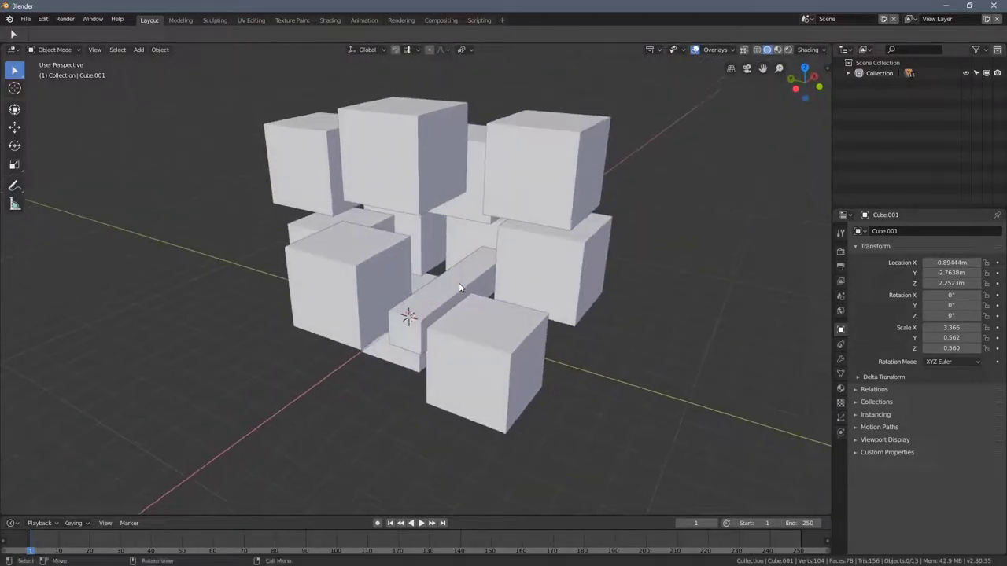
click(15, 127)
middle_drag(364, 228, 441, 240)
drag(472, 249, 479, 232)
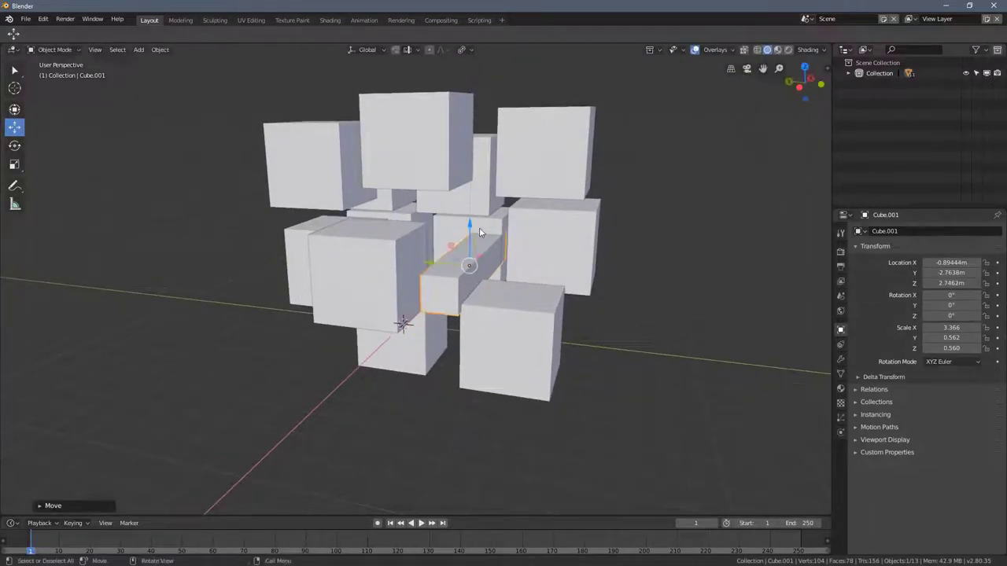
middle_drag(479, 228, 446, 245)
drag(480, 272, 464, 277)
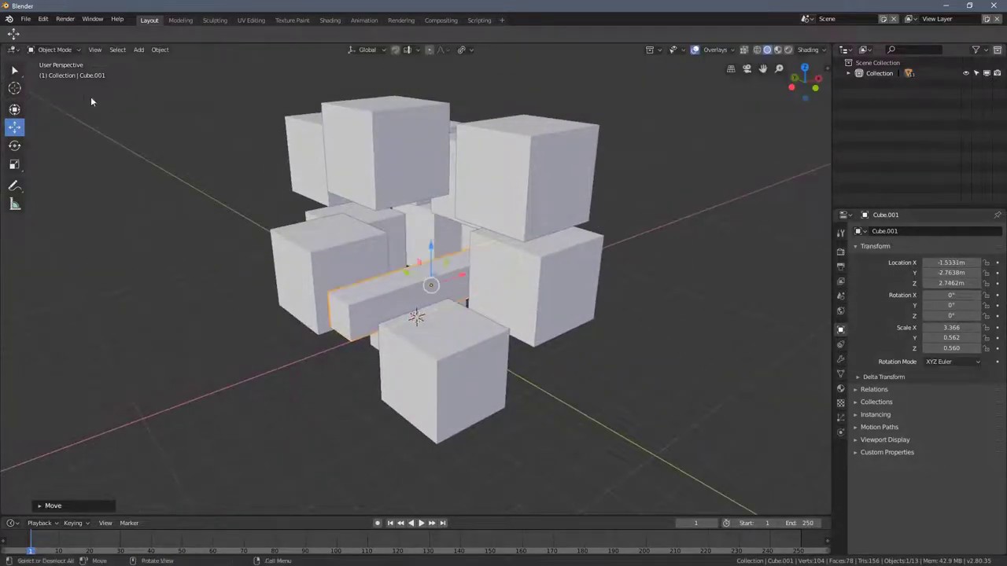
Isolate the stretched cube in Local View
click(62, 51)
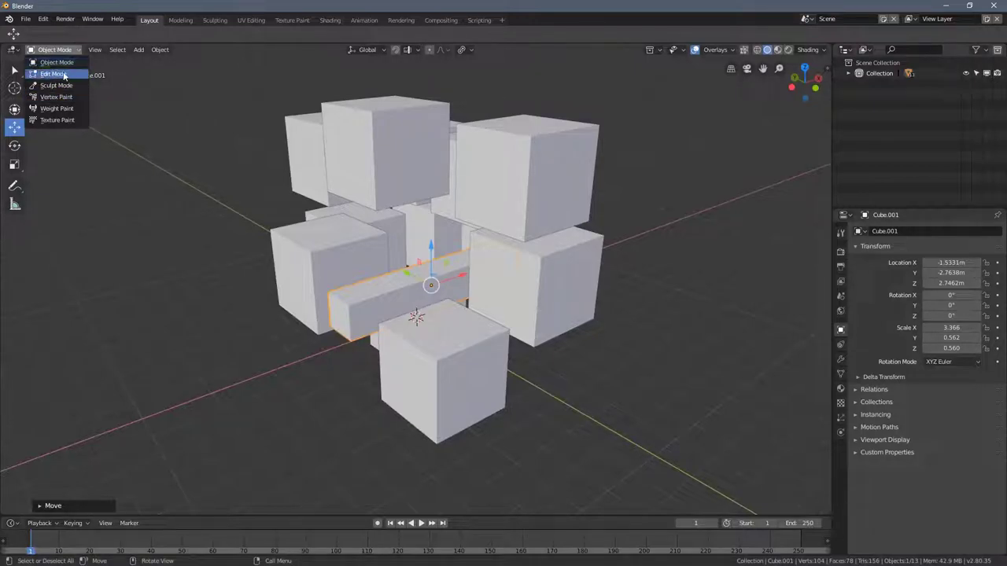
middle_drag(228, 193, 323, 192)
scroll(507, 207, up, 3)
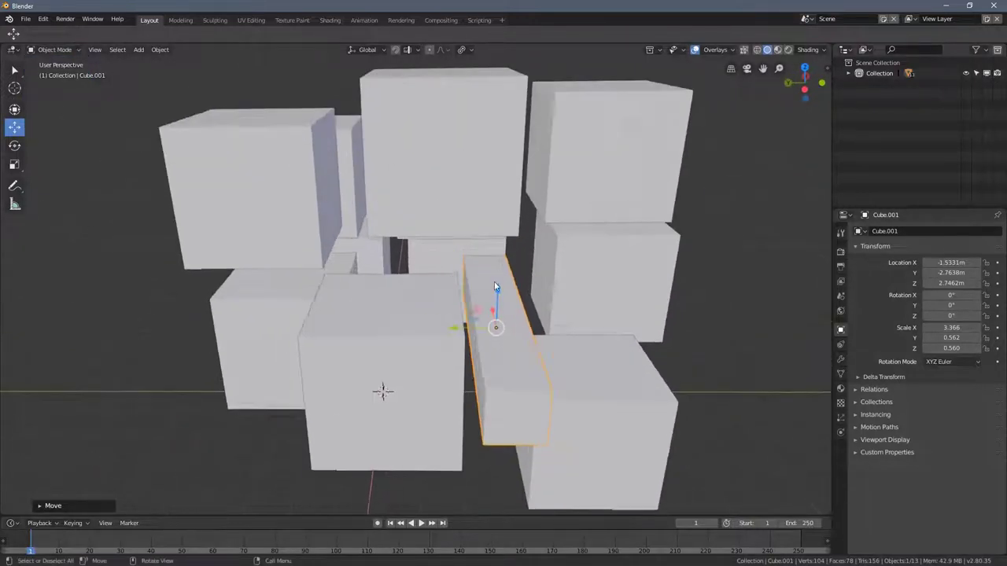
middle_drag(495, 287, 483, 271)
click(94, 50)
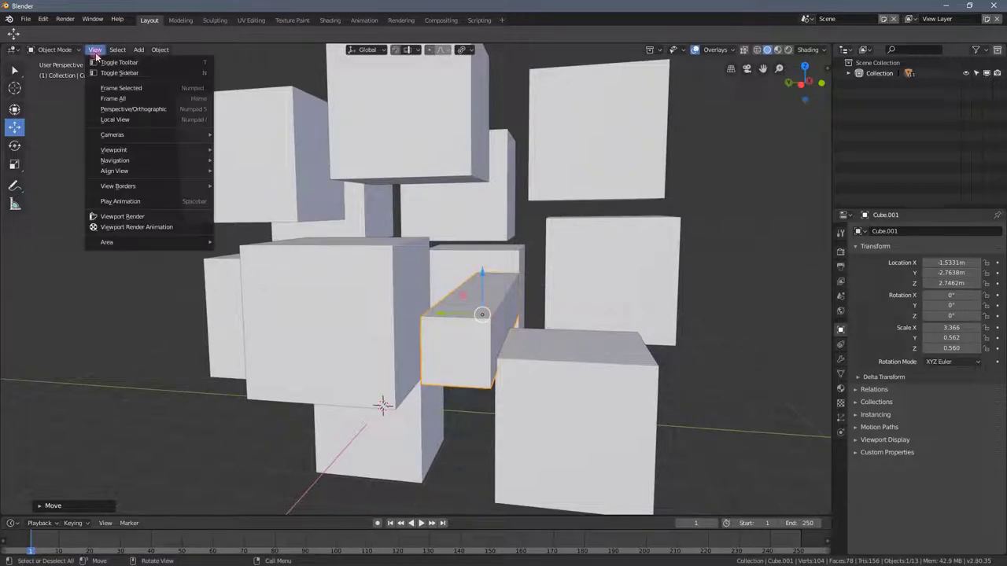
click(132, 120)
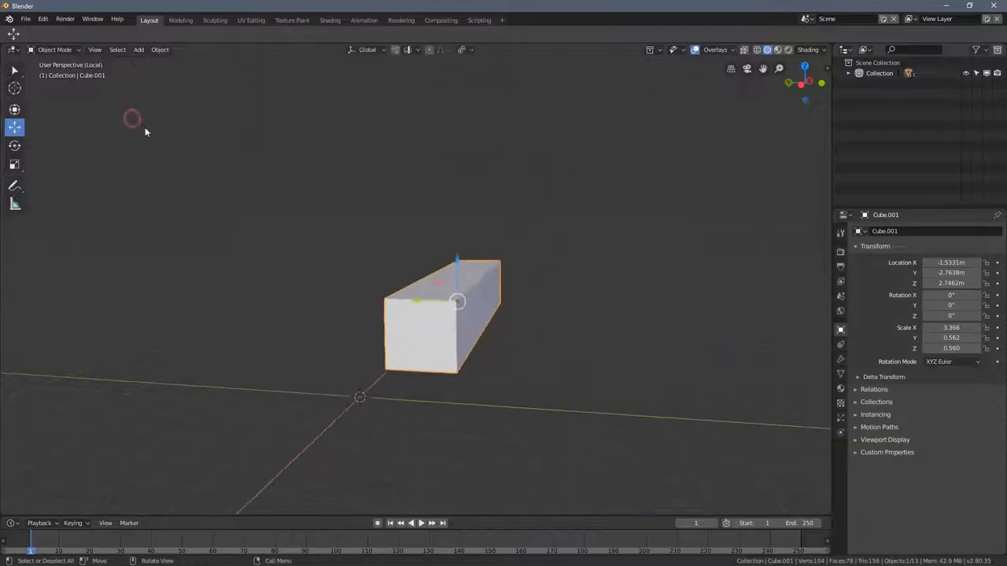
middle_drag(461, 220, 380, 220)
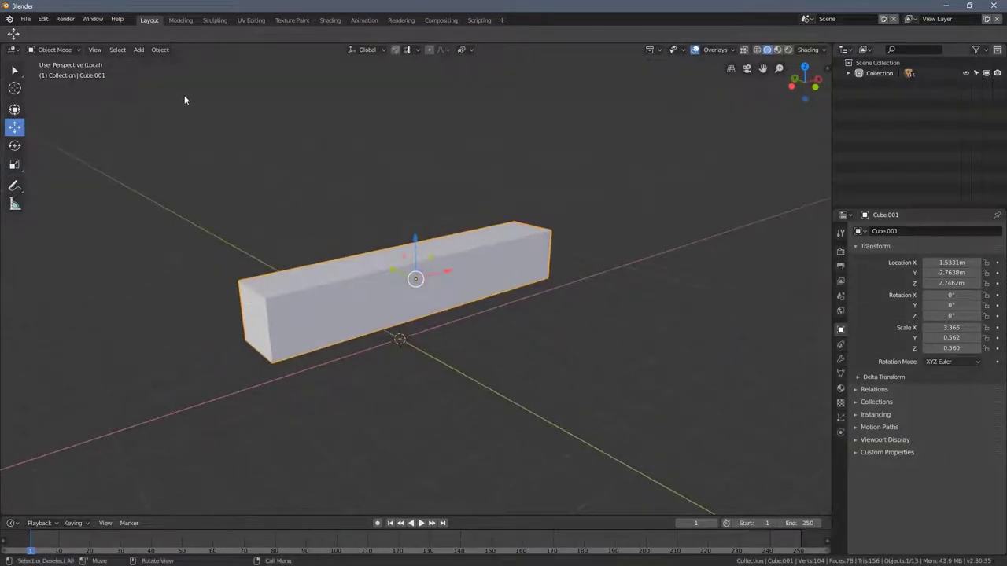
Exit Local View to bring back the surrounding cubes
click(93, 49)
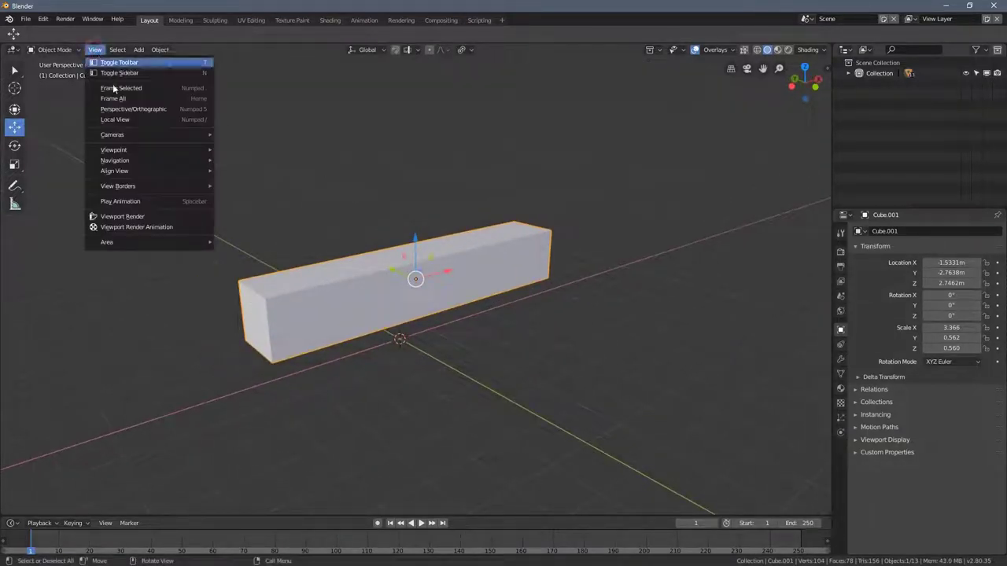
click(121, 119)
scroll(464, 252, down, 1)
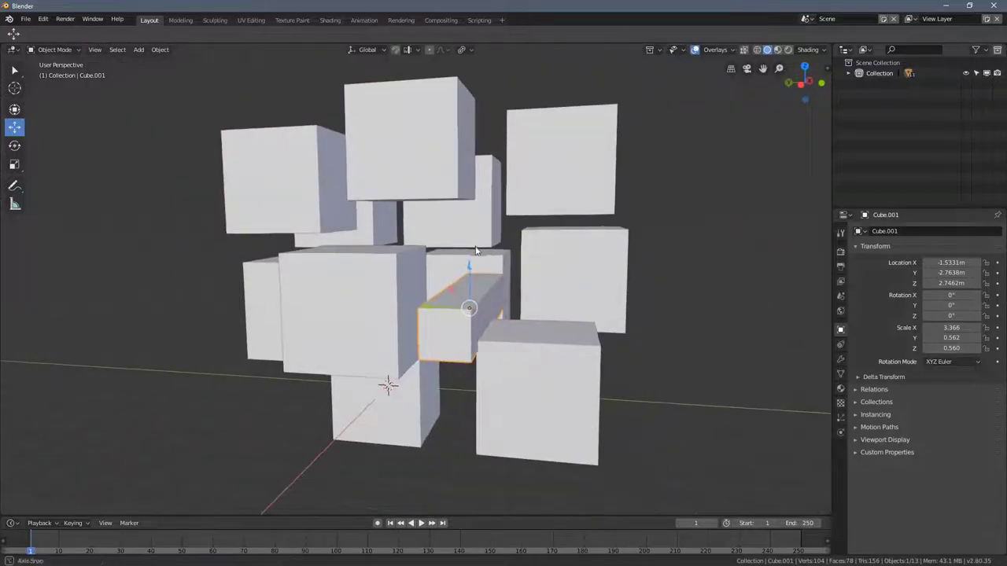
Hide the stretched cube and reveal it again
middle_drag(464, 251, 448, 264)
key(h)
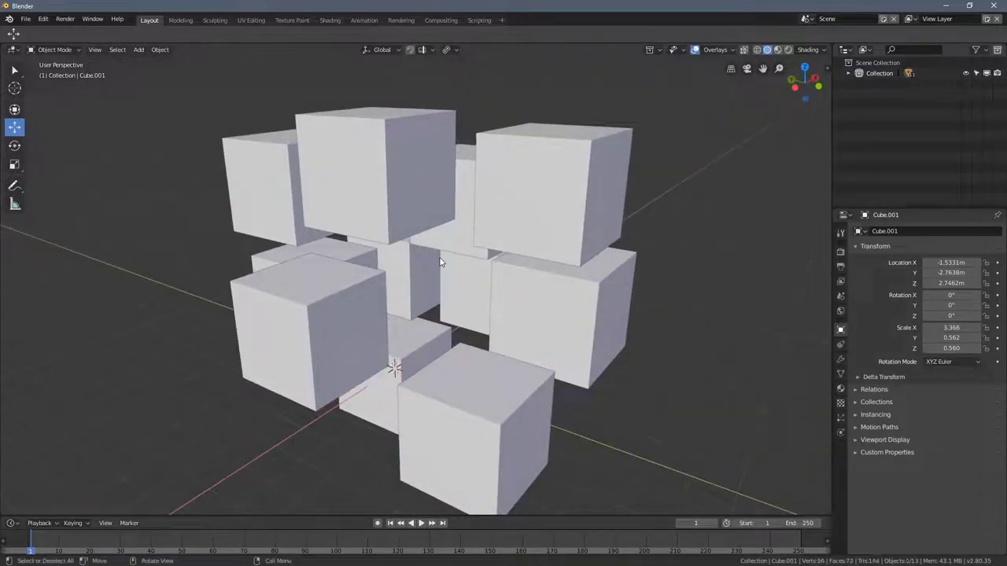
key(alt+h)
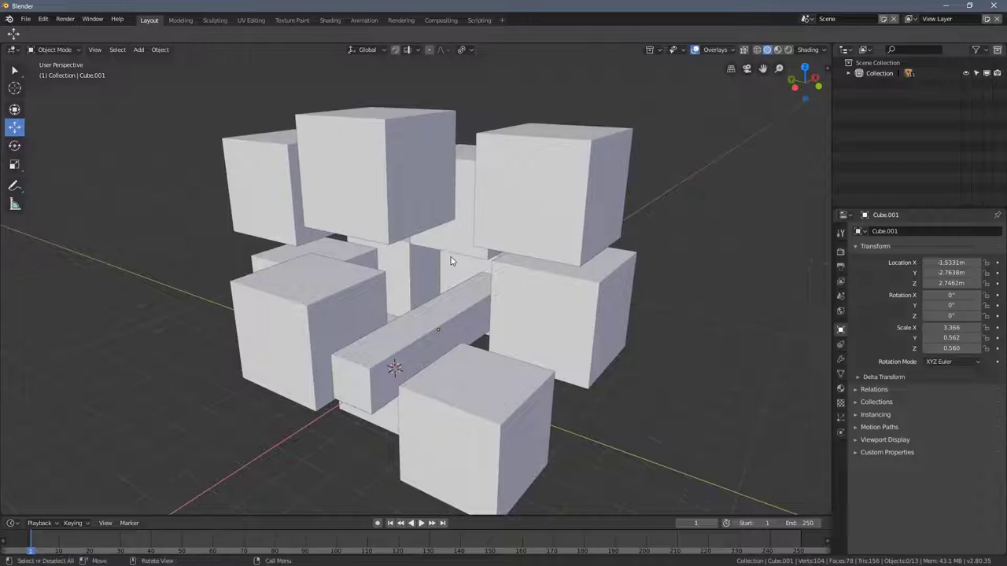
Hide the two nearest upper cubes together with the front mid-level cube, and reveal all three
middle_drag(289, 222, 341, 221)
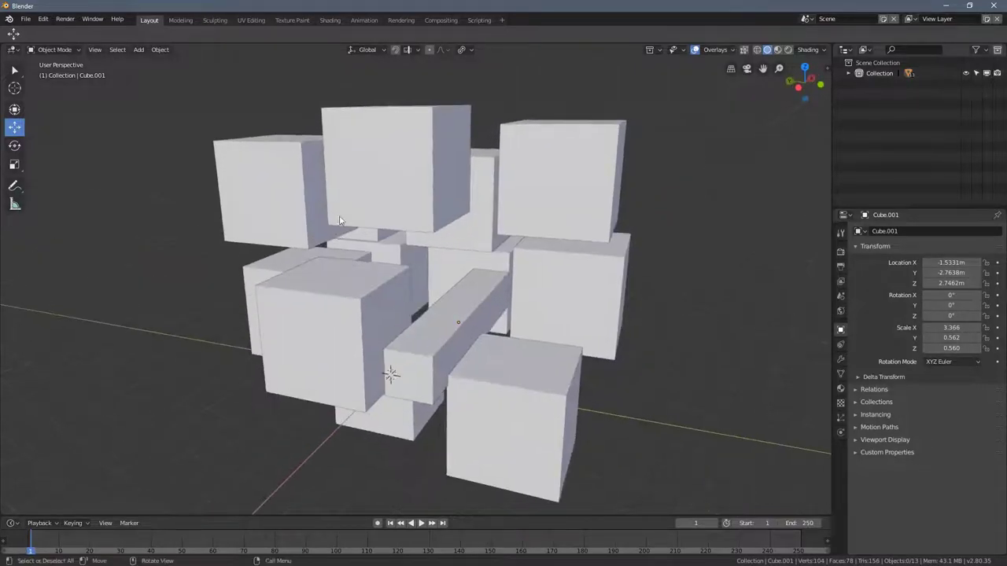
click(357, 185)
shift+click(285, 190)
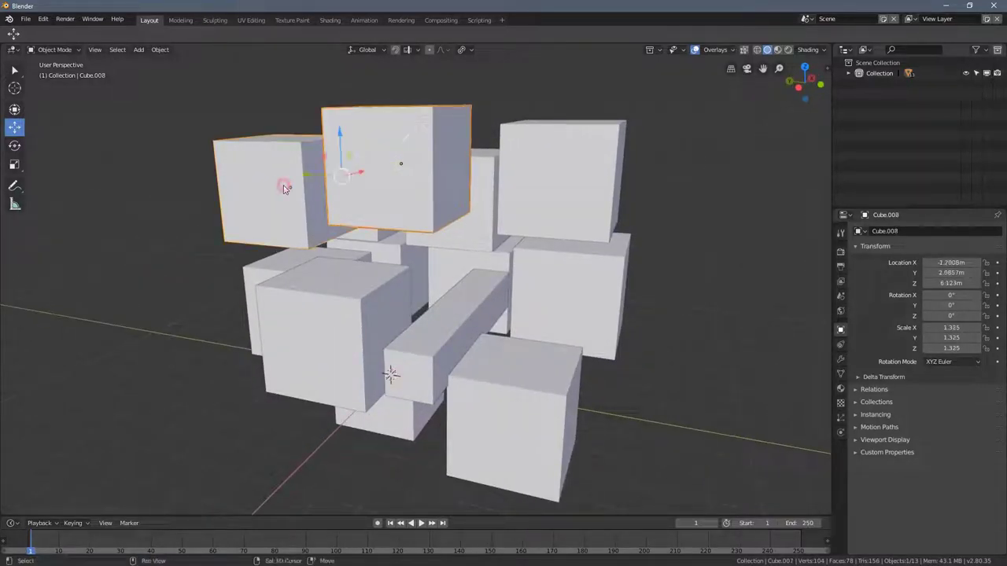
shift+click(316, 298)
key(h)
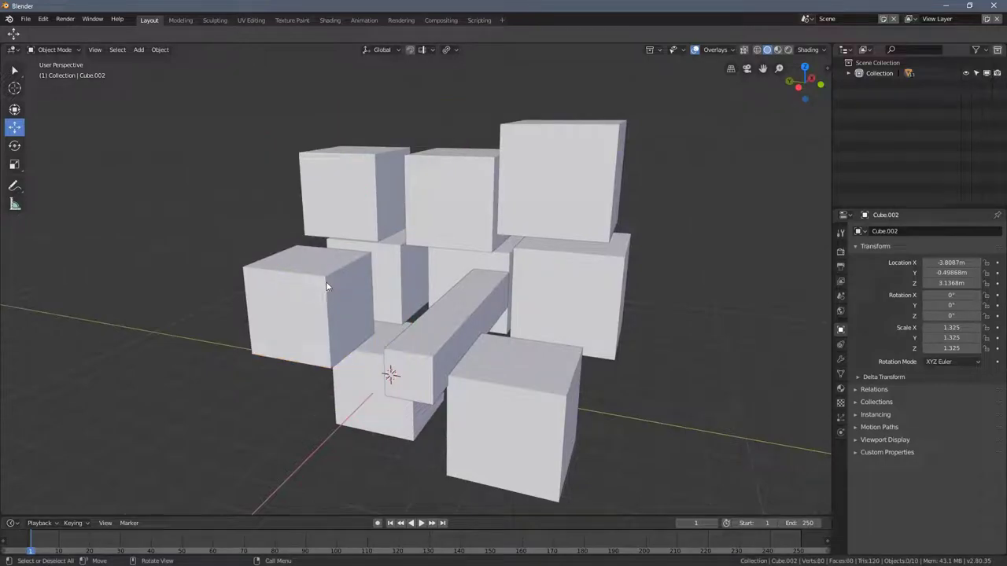
key(alt+h)
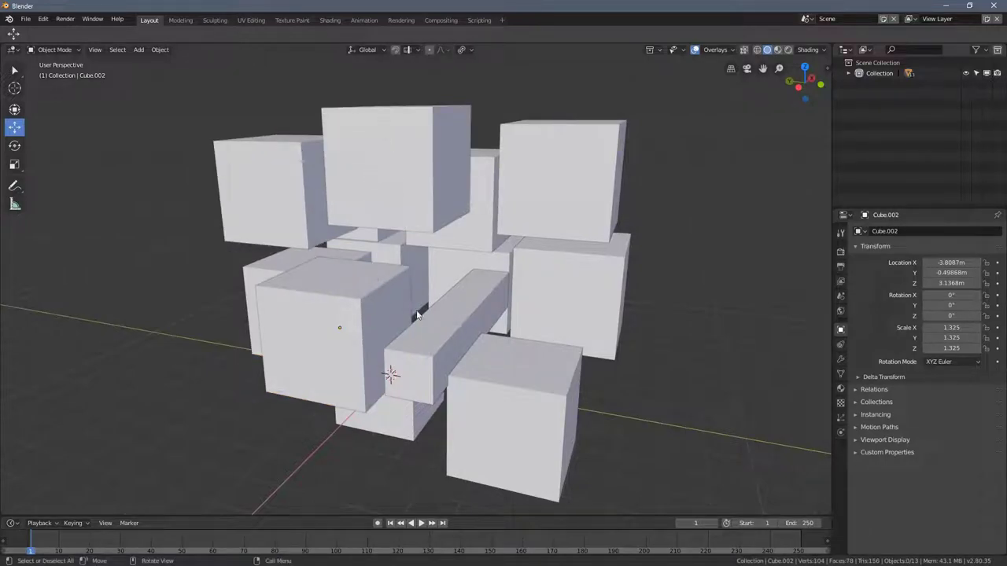
Hide the nearest upper cube on the stretched bar's outer side and the upper cube behind it
middle_drag(484, 194, 461, 311)
scroll(472, 296, down, 2)
scroll(427, 276, up, 3)
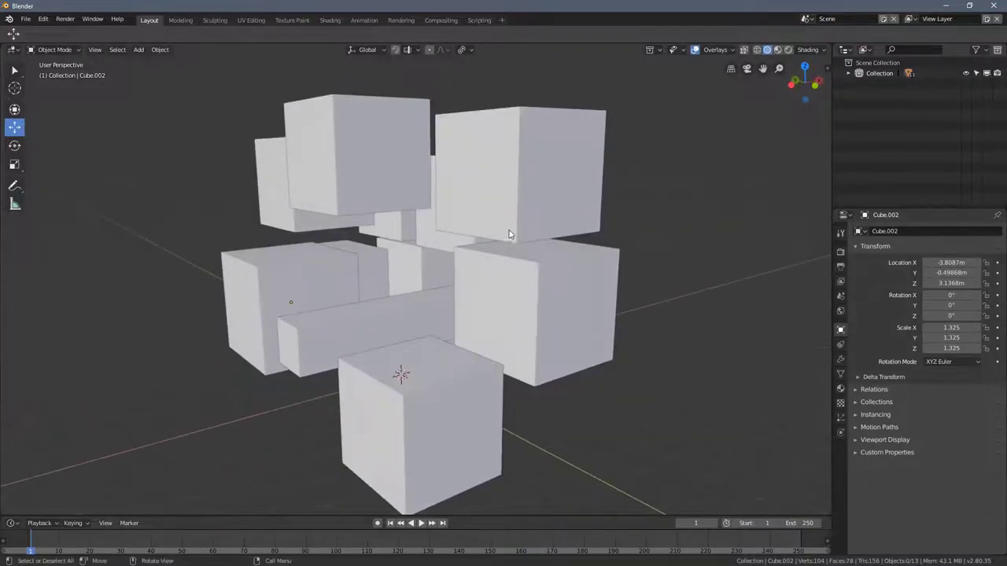
click(513, 200)
key(Delete)
click(506, 202)
key(Delete)
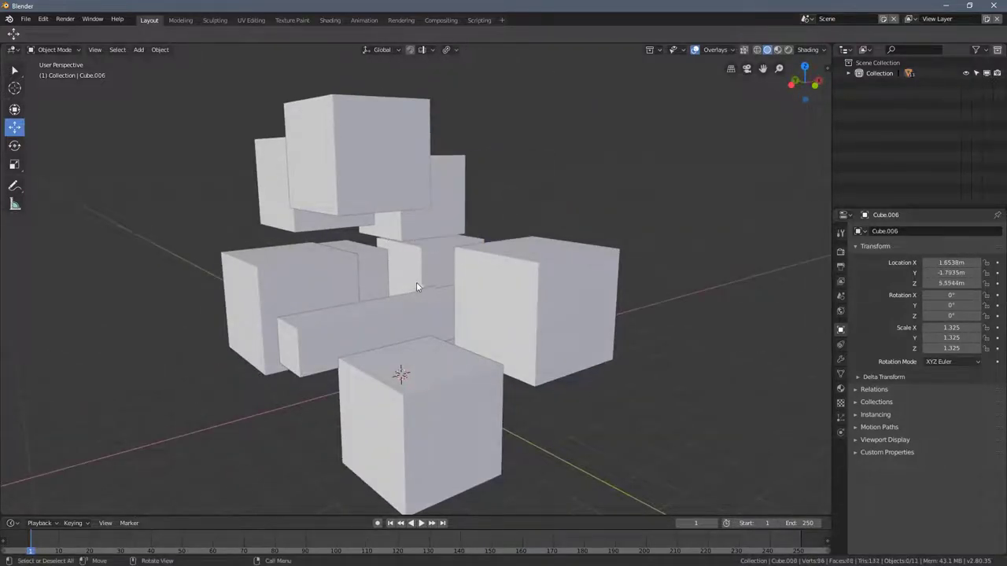
Hide two more mid-level cubes and the front mid-level cube beside the stretched bar
middle_drag(416, 282, 473, 253)
click(474, 253)
key(Delete)
click(429, 334)
key(Delete)
middle_drag(429, 334, 435, 316)
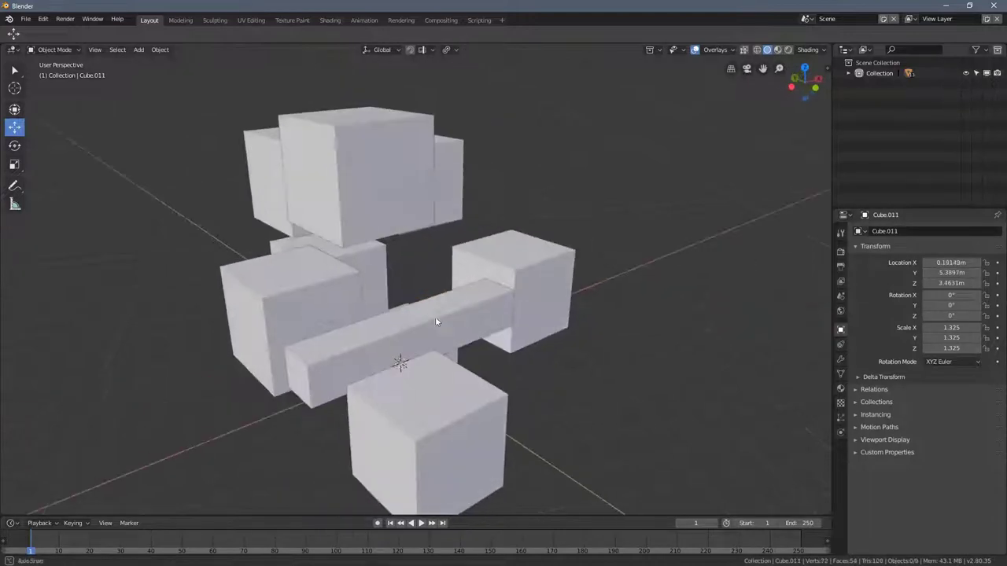
click(308, 309)
key(Delete)
middle_drag(307, 310, 337, 310)
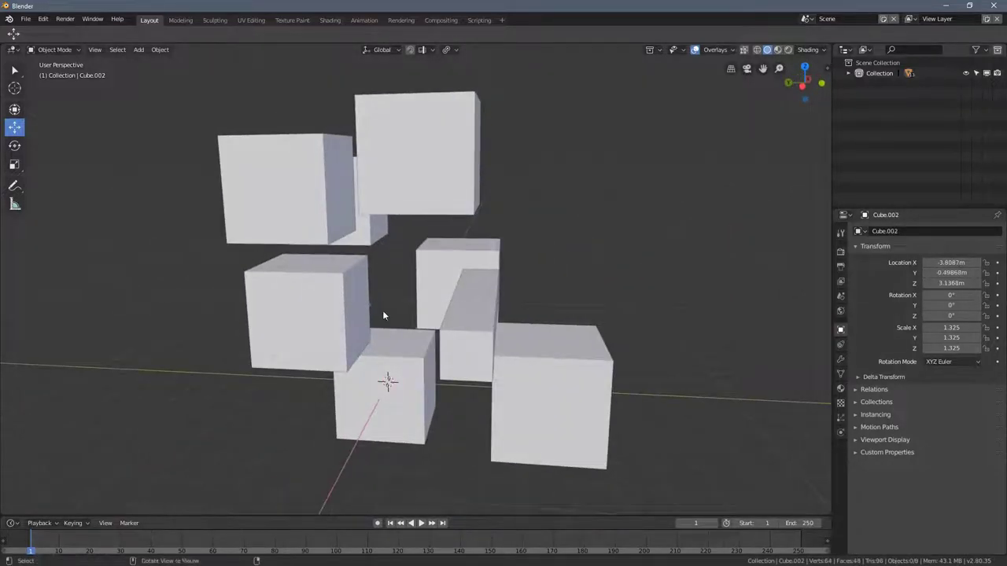
Reveal all the hidden cubes around the stretched bar
key(ctrl+z)
mouse_move(479, 291)
middle_down()
mouse_move(428, 305)
mouse_move(369, 279)
mouse_move(477, 295)
middle_up()
middle_drag(380, 302, 366, 312)
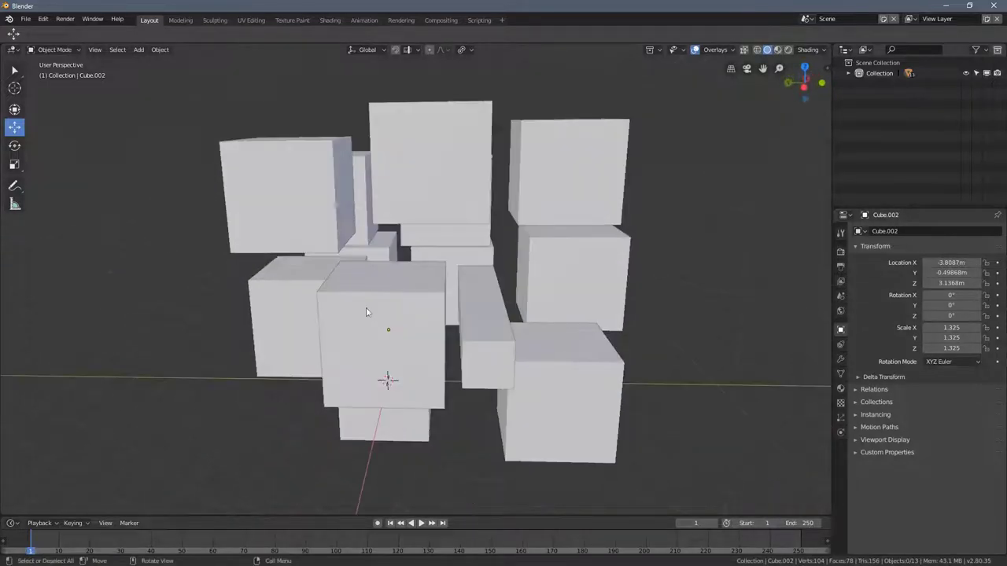
middle_drag(441, 337, 416, 317)
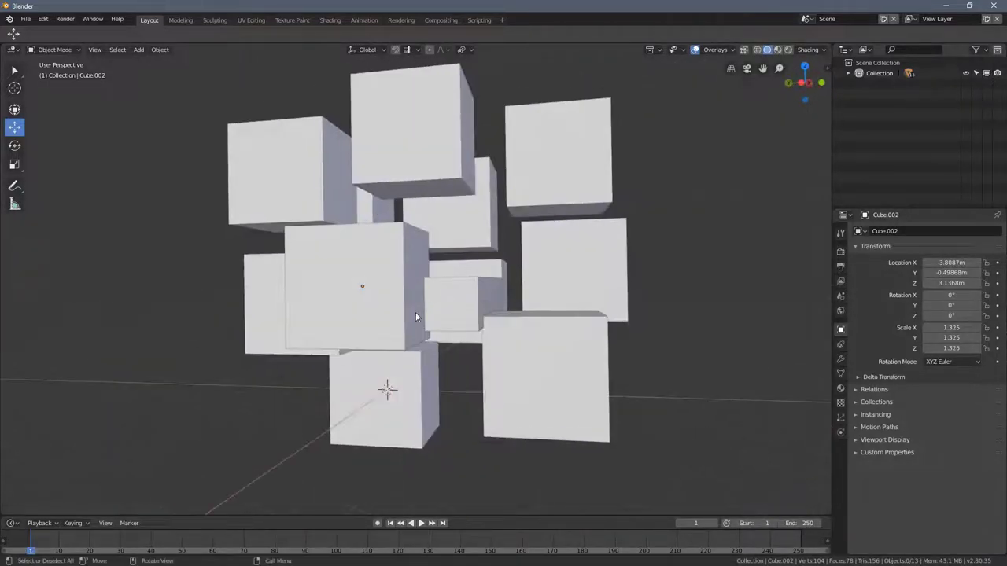
middle_drag(451, 287, 416, 311)
scroll(454, 317, down, 3)
scroll(406, 307, up, 3)
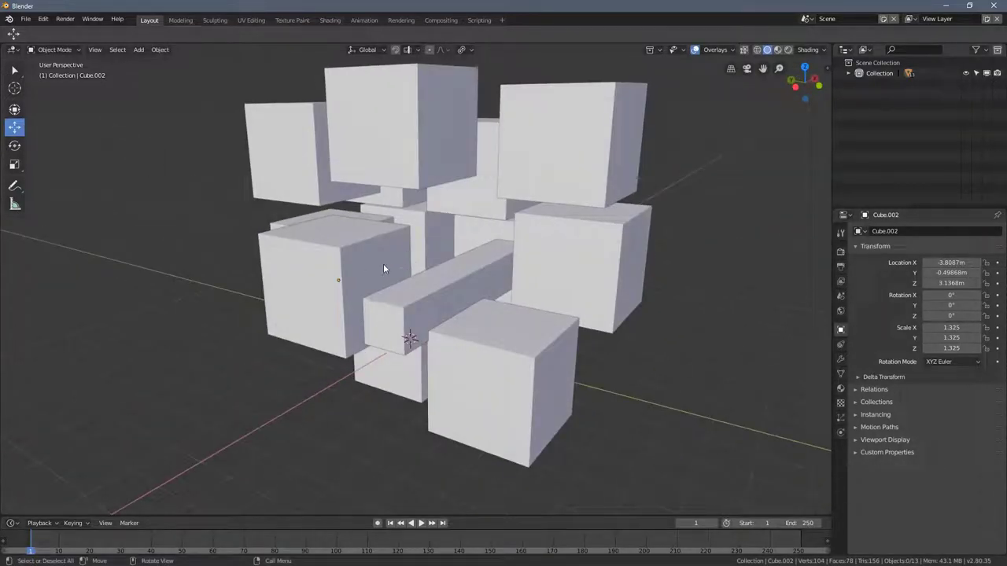
Hide the front mid-level cube, a rear upper cube, the lower front cube, the stretched bar and the central mid-level cube one by one
click(335, 251)
key(Delete)
click(479, 173)
key(Delete)
click(465, 338)
key(Delete)
click(434, 281)
key(Delete)
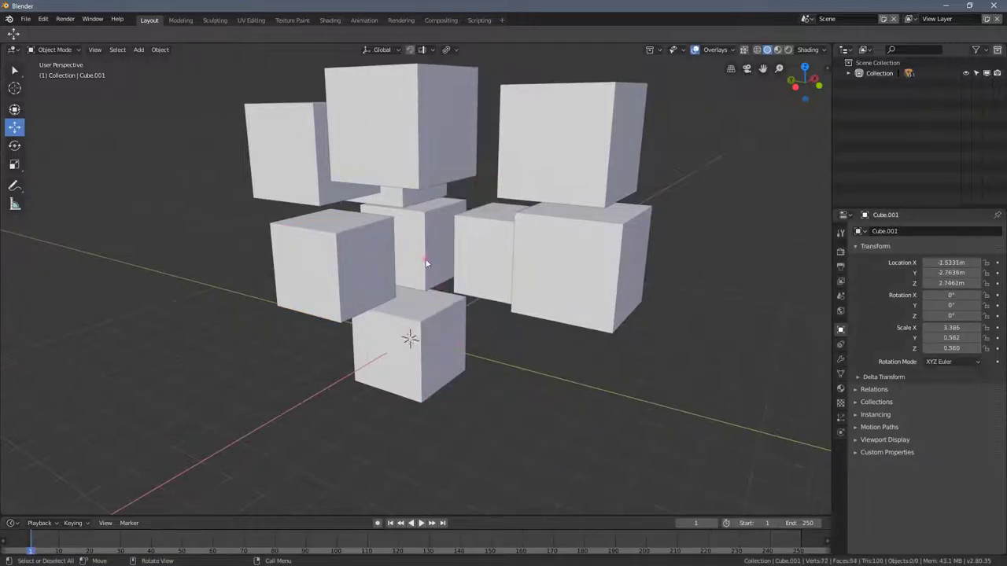
key(ctrl+z)
middle_drag(425, 263, 455, 194)
shift+middle_drag(278, 229, 427, 314)
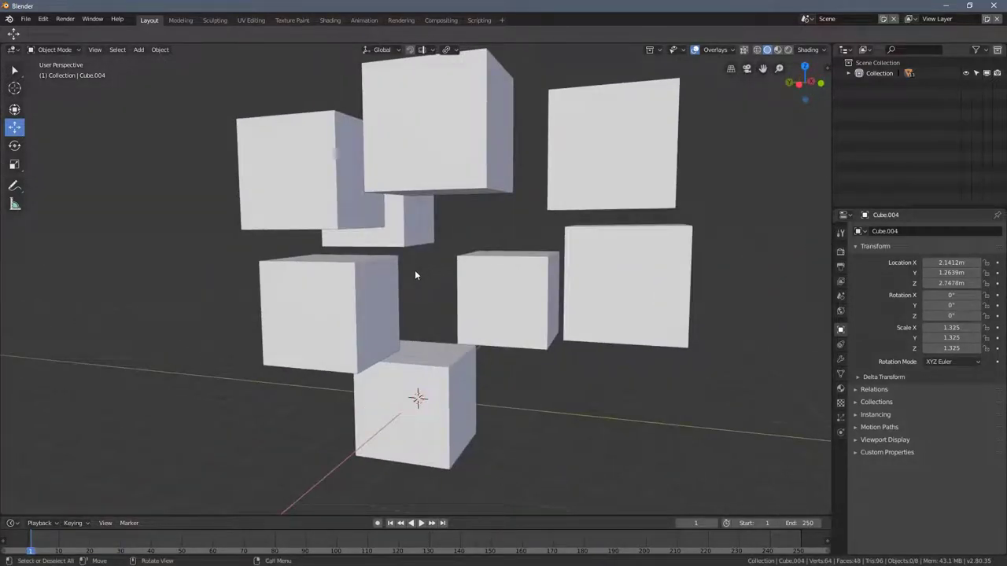
Reveal every hidden object so the full cluster is shown with the stretched bar
middle_drag(387, 277, 466, 307)
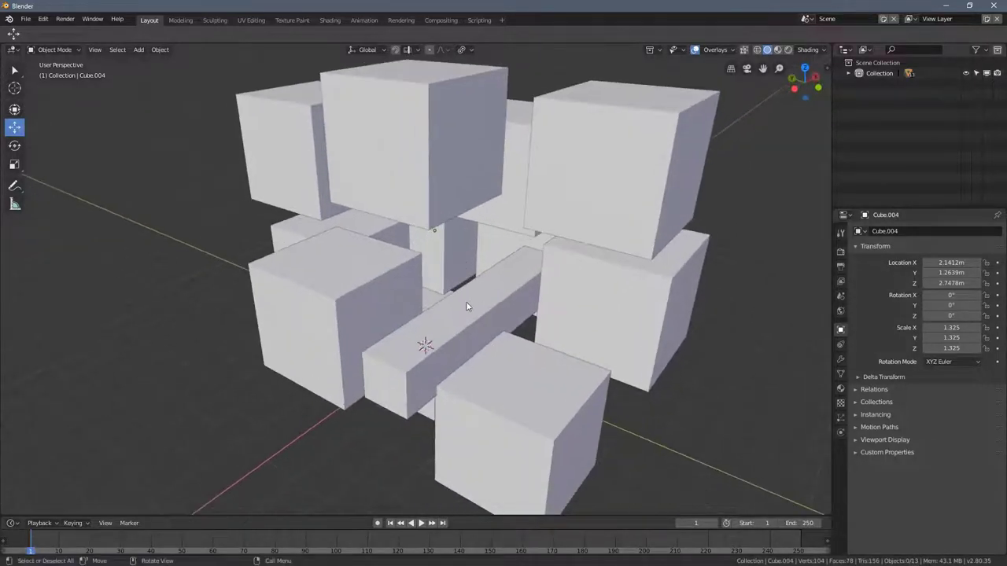
scroll(394, 275, down, 5)
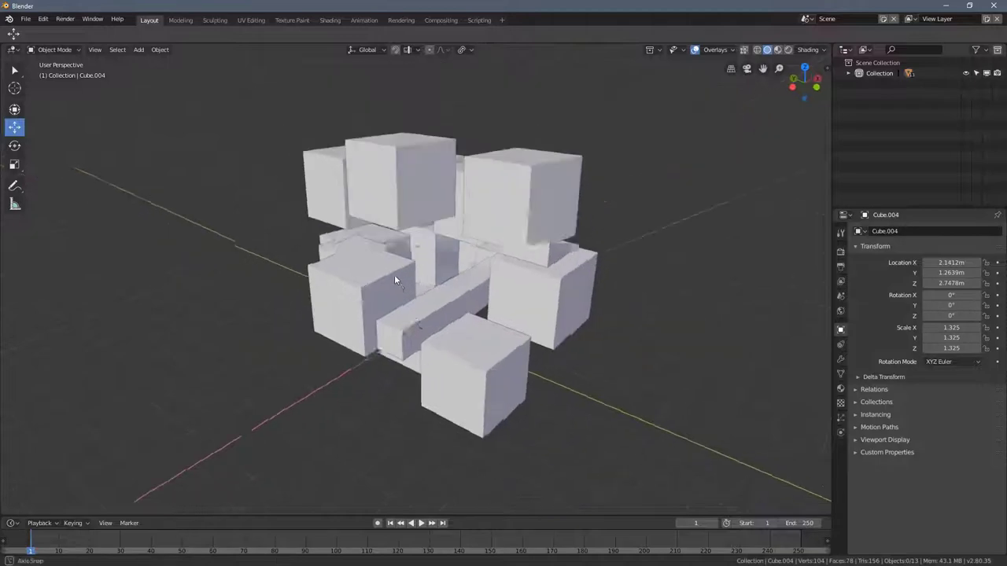
scroll(443, 289, up, 4)
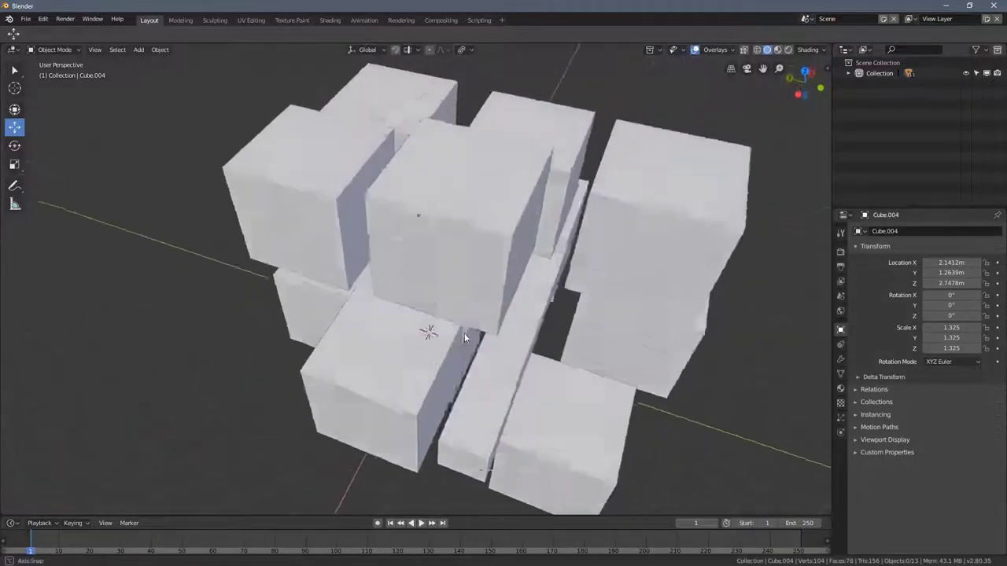
Select the stretched bar and hide all unselected objects
middle_drag(464, 337, 415, 319)
scroll(359, 282, down, 5)
middle_drag(359, 284, 528, 239)
scroll(415, 281, up, 3)
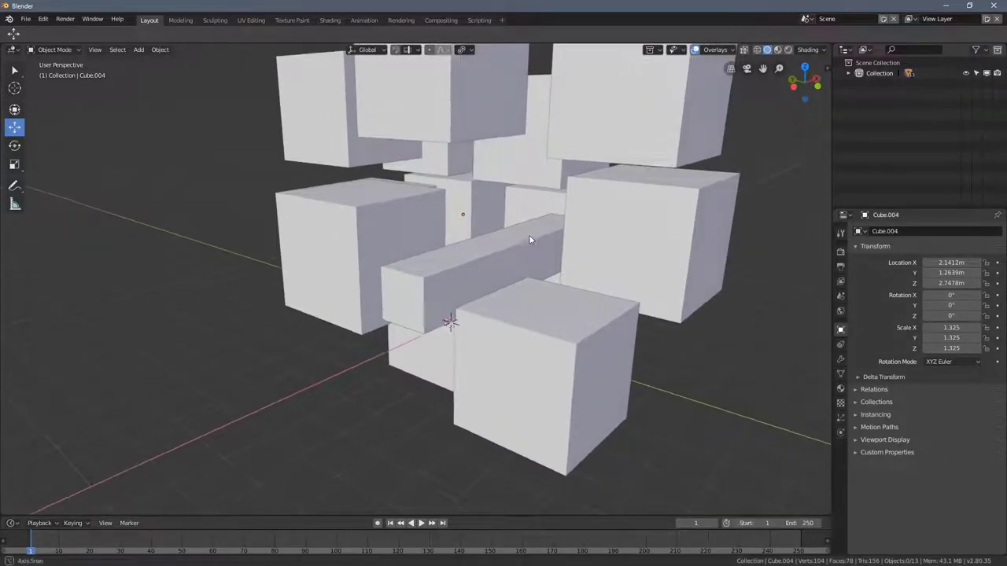
click(518, 244)
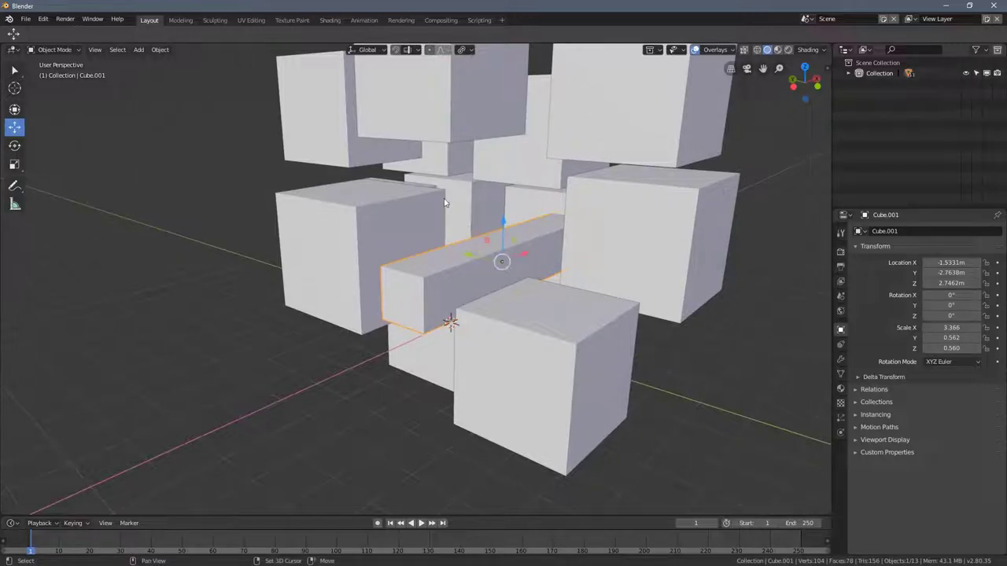
key(shift+h)
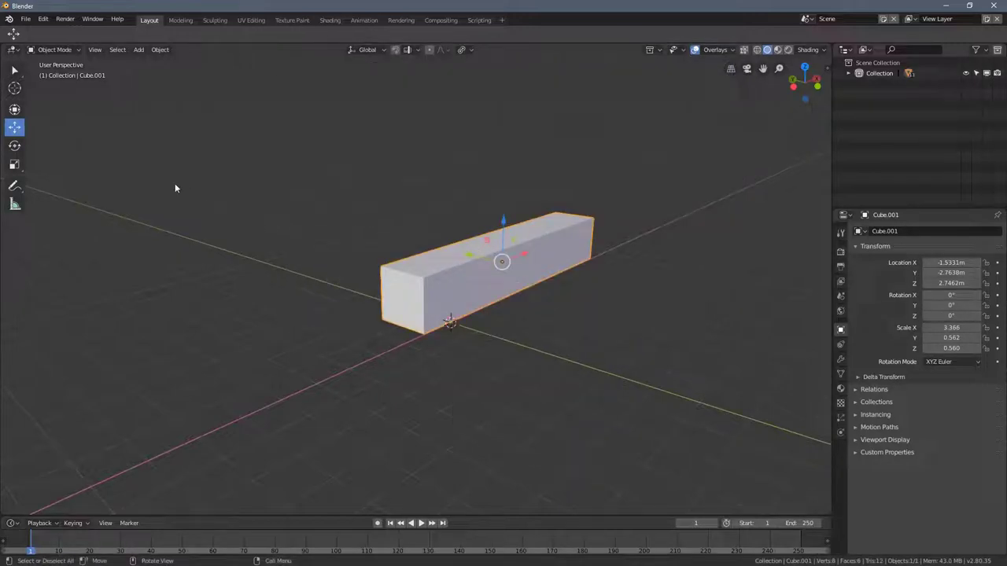
click(96, 52)
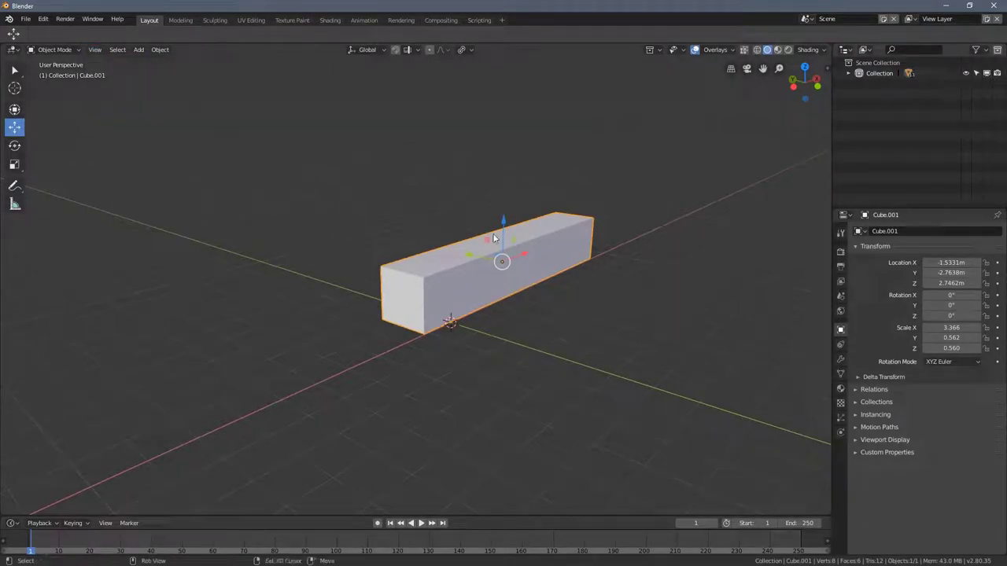
shift+middle_drag(510, 243, 518, 160)
scroll(446, 260, down, 2)
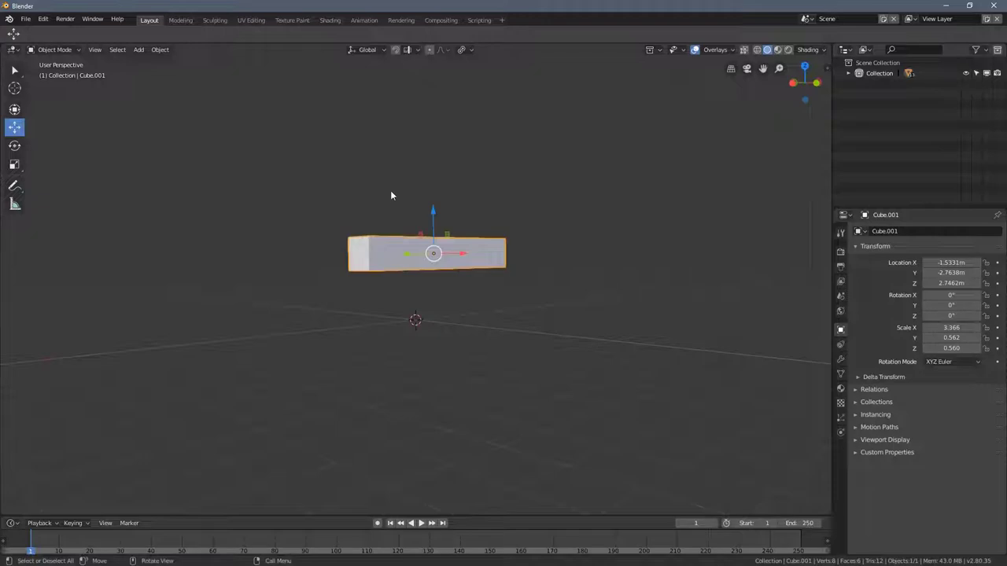
middle_drag(391, 195, 401, 318)
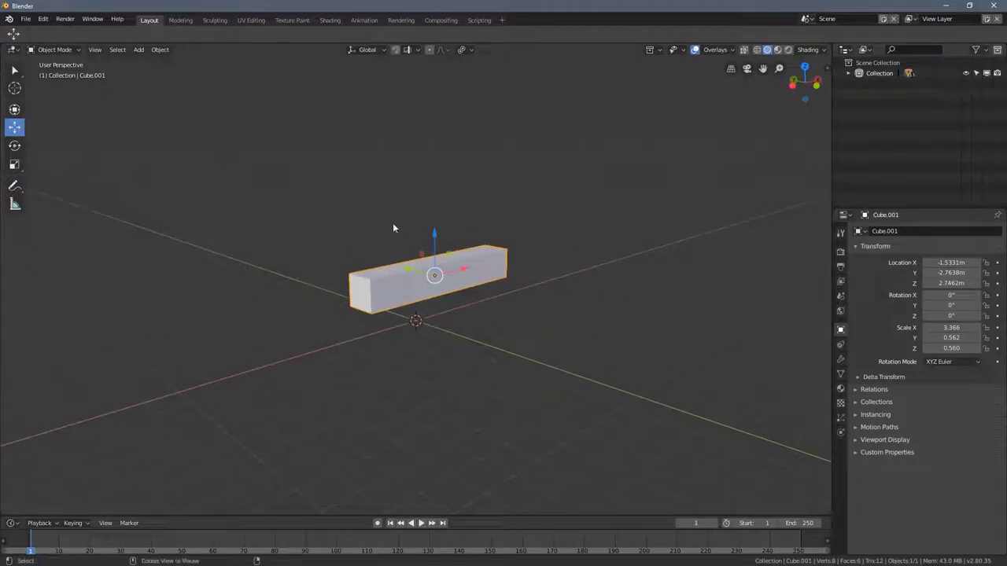
Reveal all hidden cubes, then select the mid-level cube near the bar's front end and the two stacked cubes beyond its other end
key(alt+h)
click(212, 194)
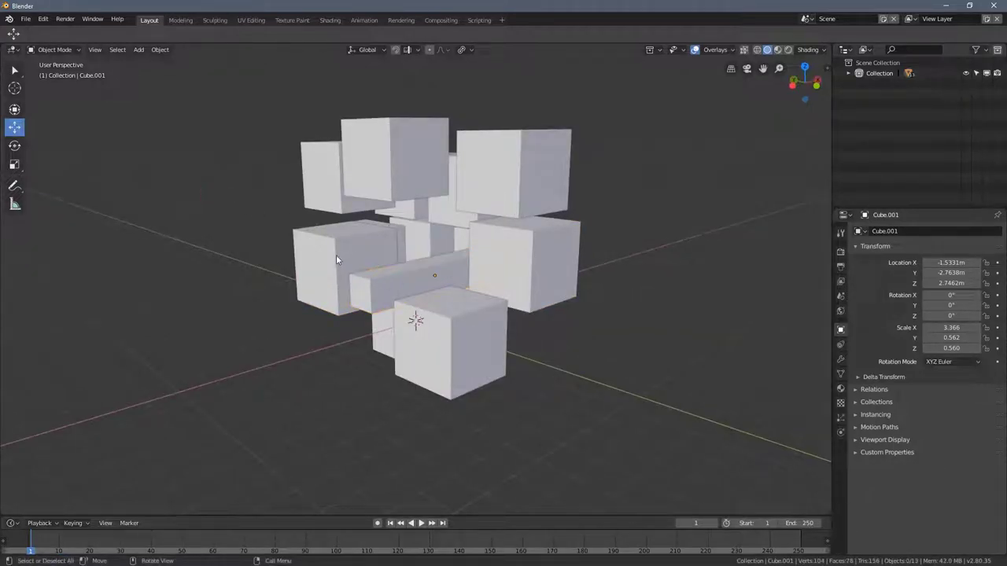
click(336, 255)
shift+click(550, 176)
shift+click(545, 262)
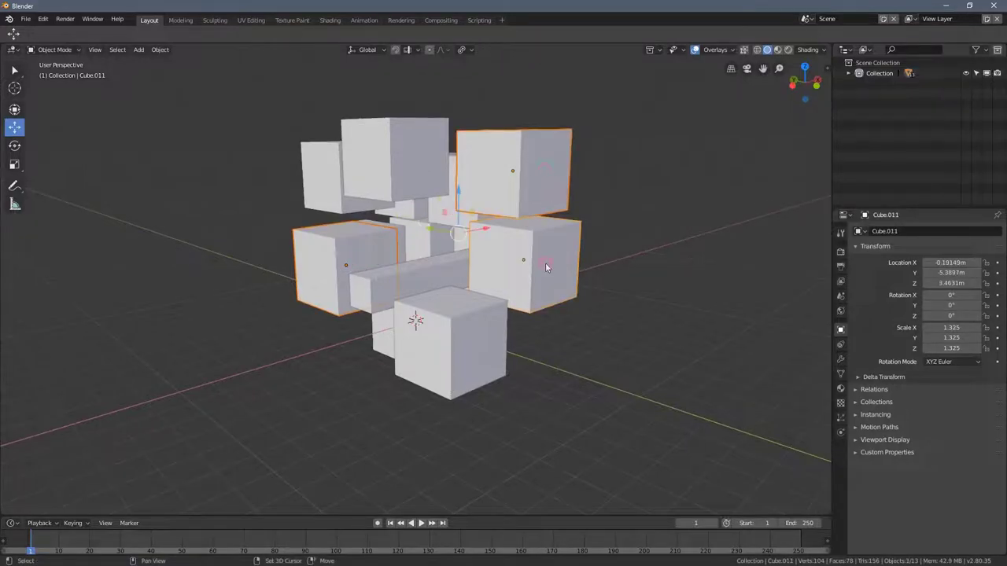
Switch the viewport to Wireframe shading and hide everything except the three selected cubes
key(z)
click(559, 240)
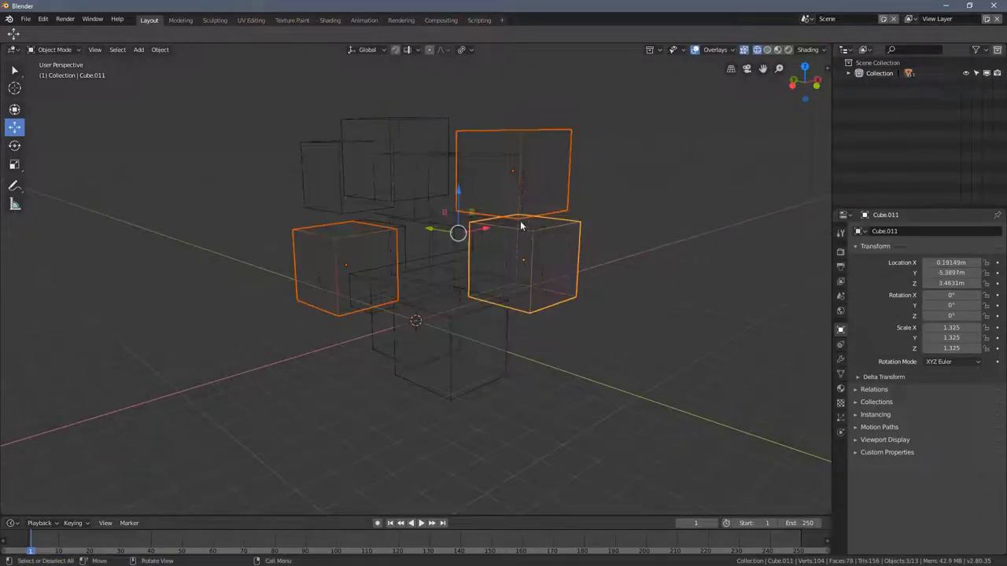
middle_drag(461, 285, 467, 286)
key(shift)
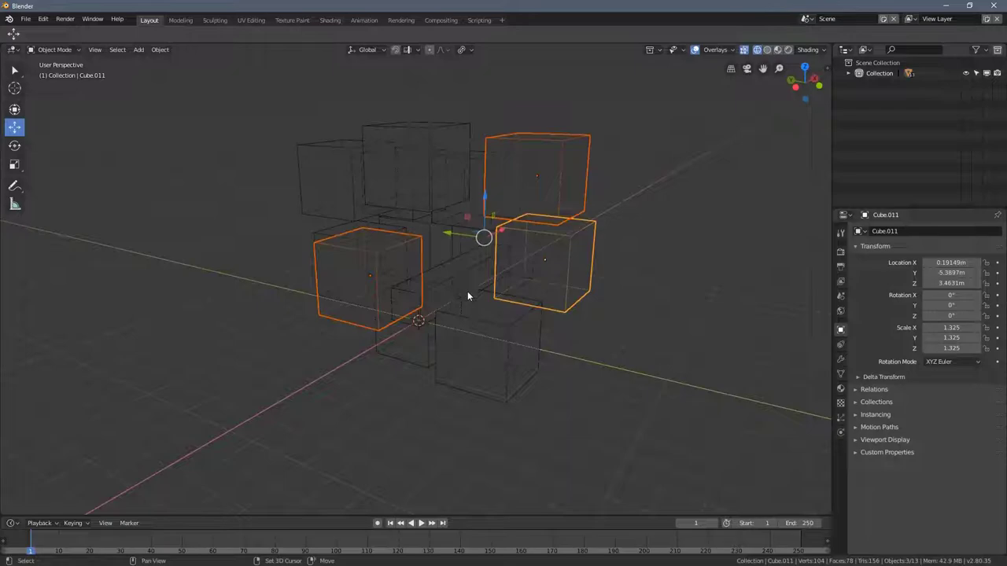
key(shift+h)
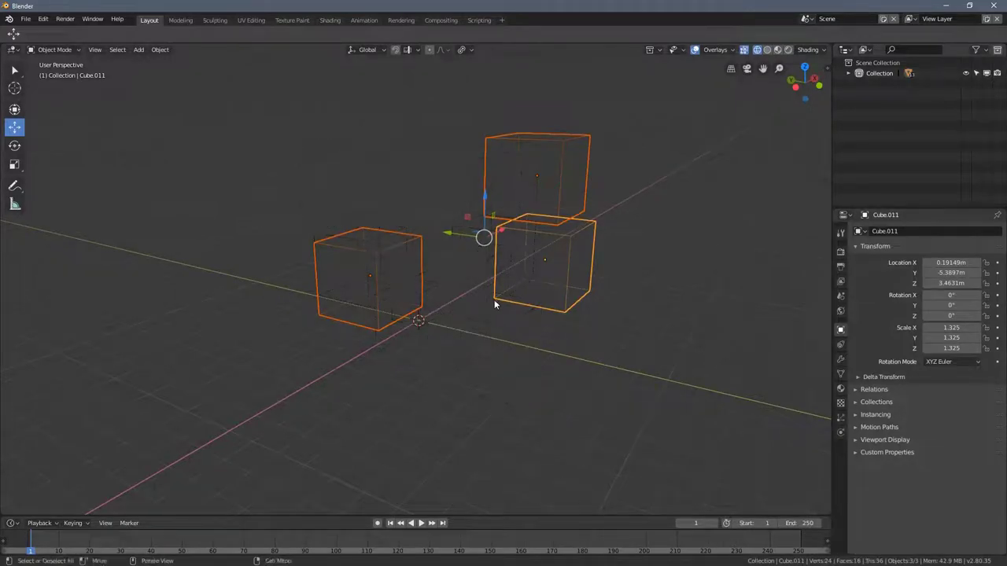
Deselect the three isolated cubes and reveal all the hidden objects in the cluster
middle_drag(493, 302, 470, 321)
mouse_move(391, 298)
middle_down()
mouse_move(346, 283)
mouse_move(377, 283)
middle_up()
click(402, 137)
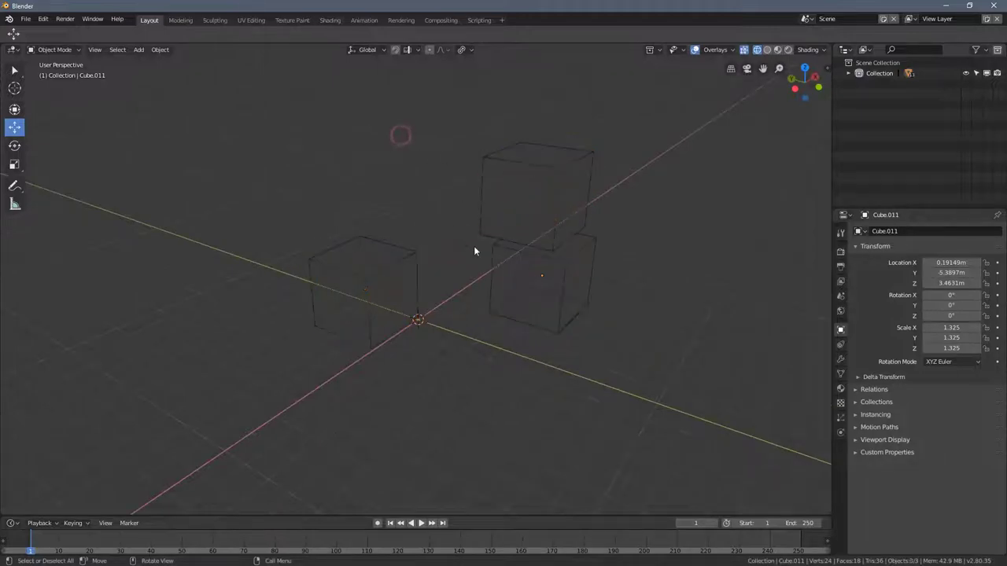
middle_drag(474, 253, 501, 256)
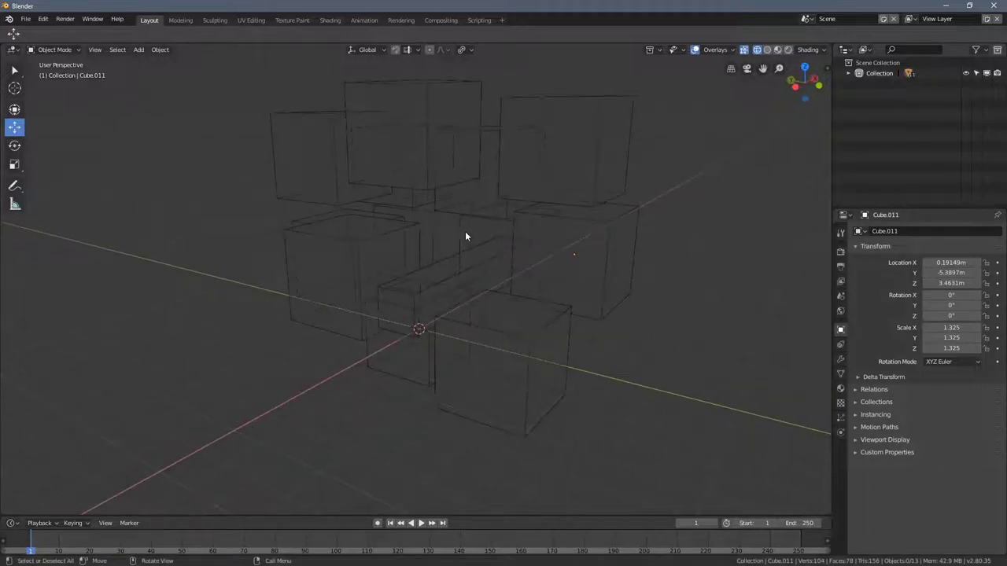
Set the viewport shading back to Solid and view the full cube cluster from several angles
key(z)
click(569, 273)
key(z)
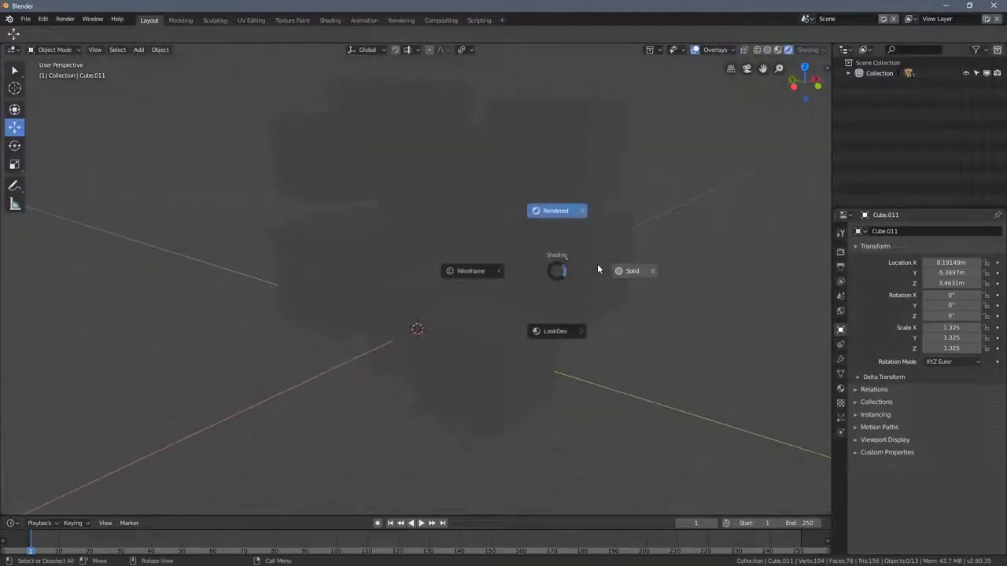
click(599, 265)
mouse_move(563, 272)
middle_down()
mouse_move(516, 292)
mouse_move(428, 294)
mouse_move(535, 307)
mouse_move(443, 291)
mouse_move(475, 275)
mouse_move(445, 265)
mouse_move(546, 265)
mouse_move(573, 289)
middle_up()
scroll(488, 330, up, 2)
scroll(468, 298, down, 4)
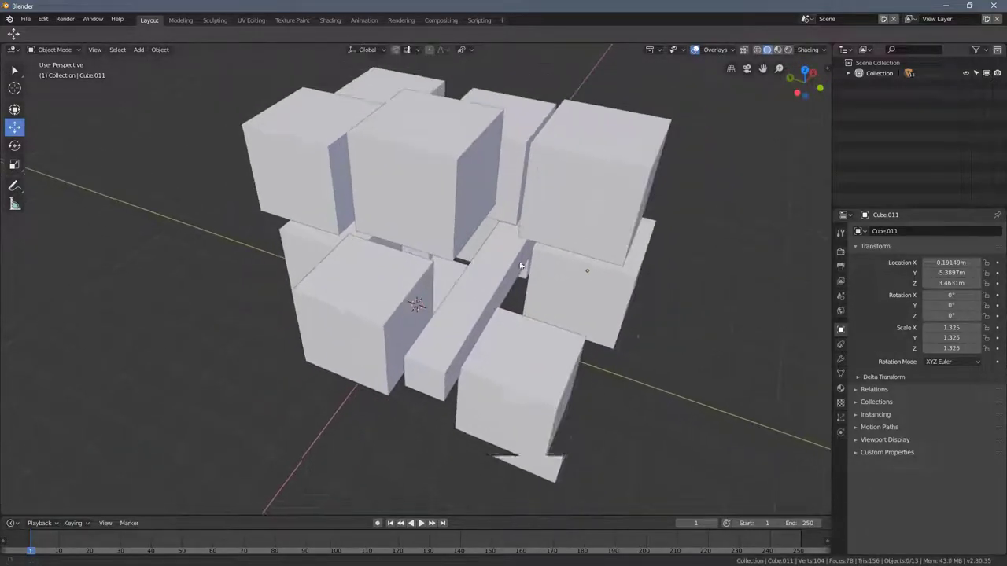
middle_drag(512, 223, 475, 246)
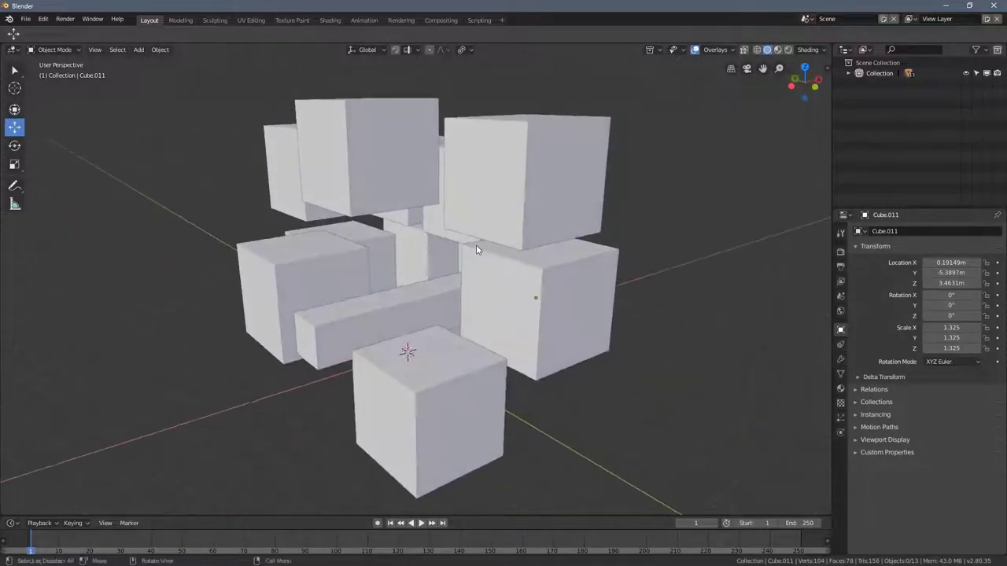